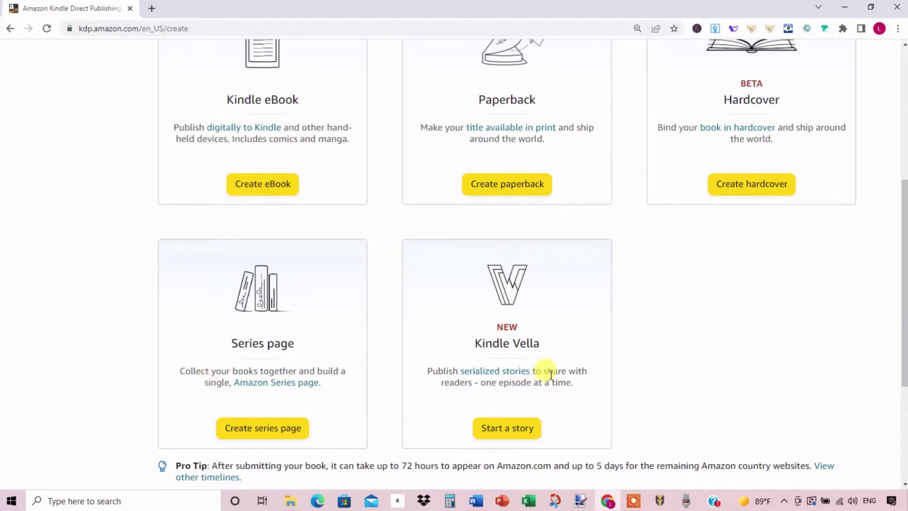
- Start the setup of a new paperback book
scroll(551, 375, up, 5)
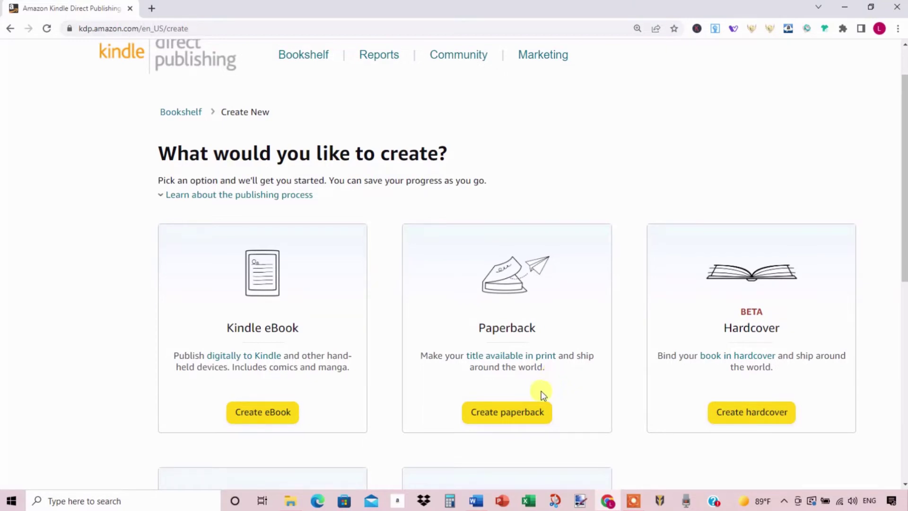
click(515, 423)
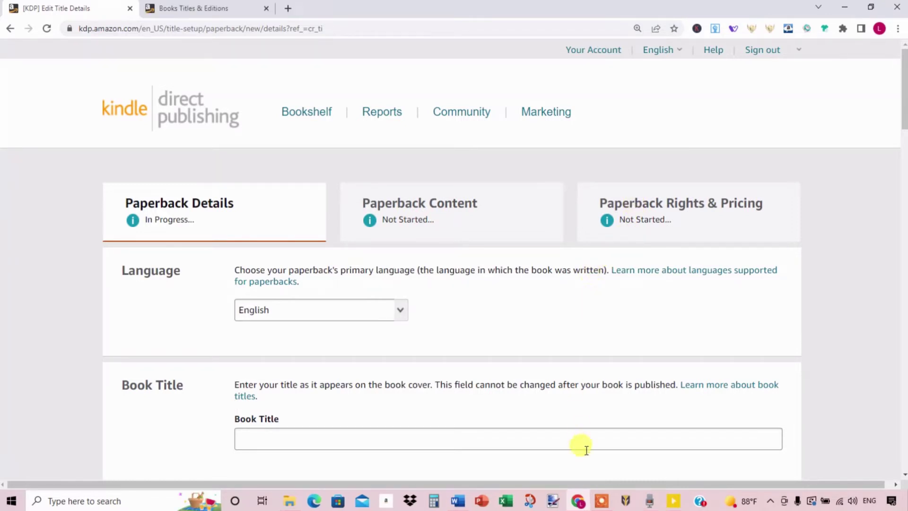
- Browse the primary language options for the paperback and leave the list without changing the selection
click(403, 311)
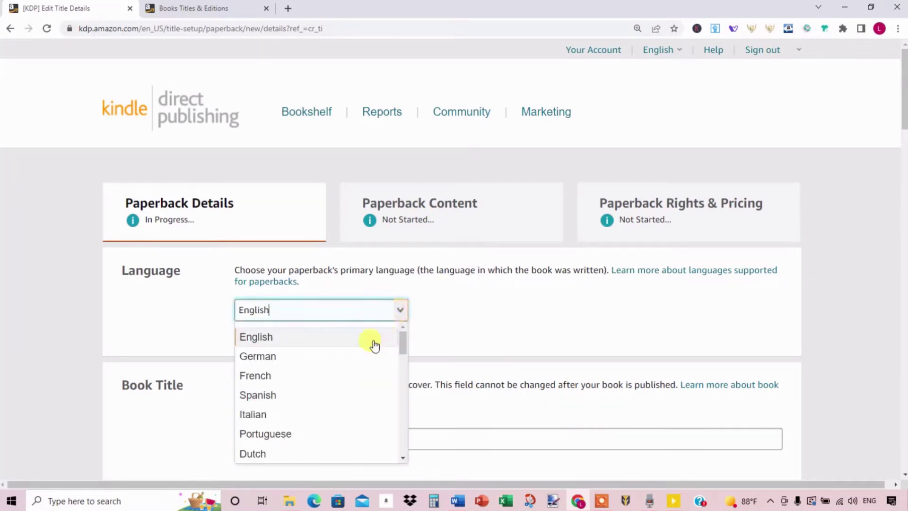
scroll(373, 345, down, 3)
scroll(373, 345, down, 5)
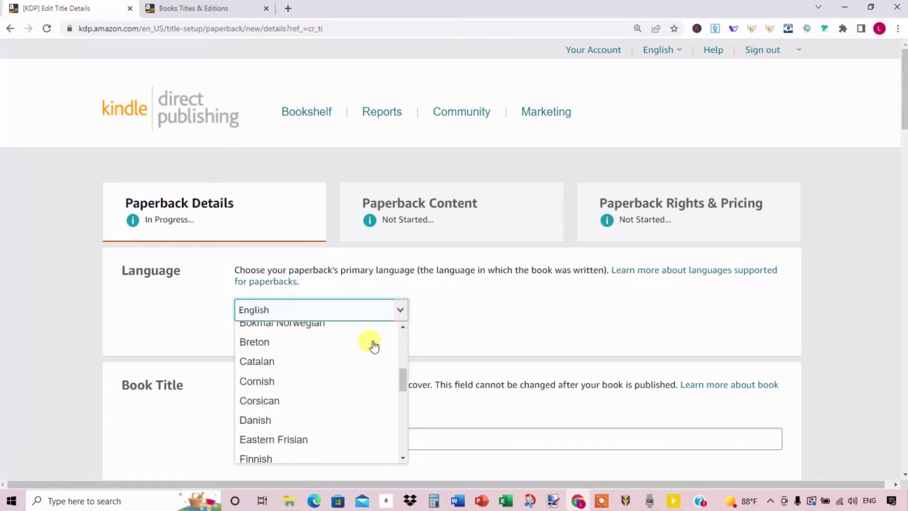
scroll(373, 345, down, 5)
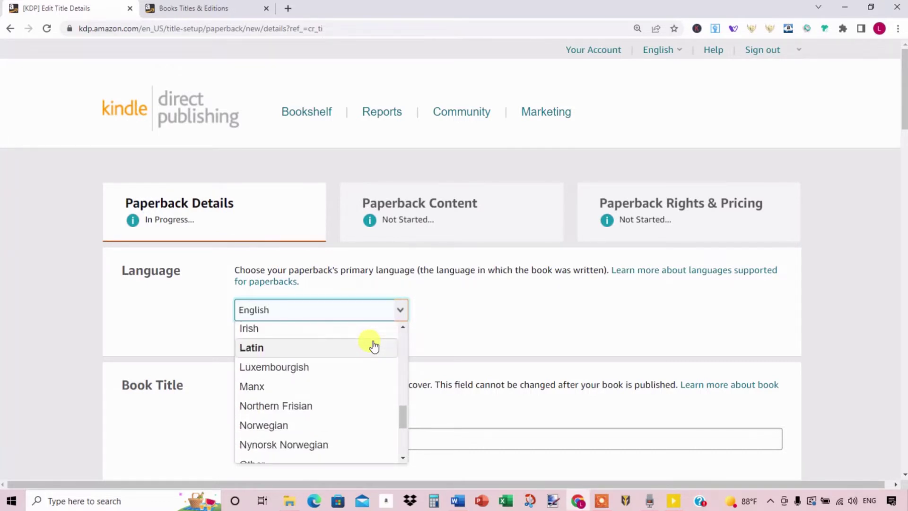
scroll(374, 345, up, 13)
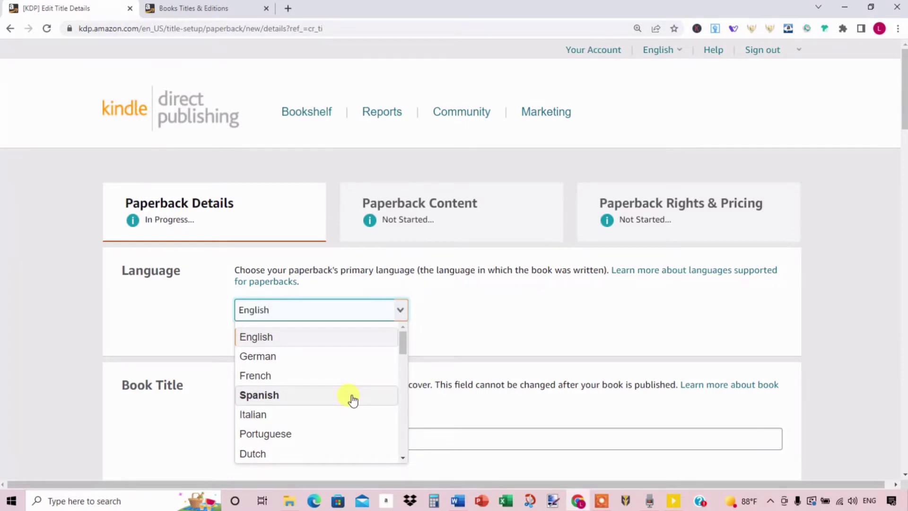
scroll(352, 400, down, 3)
scroll(352, 400, up, 3)
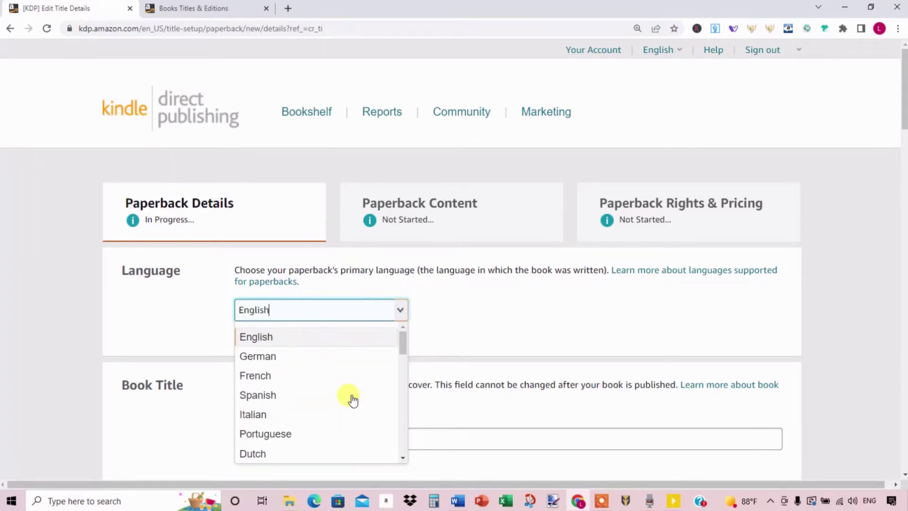
click(470, 294)
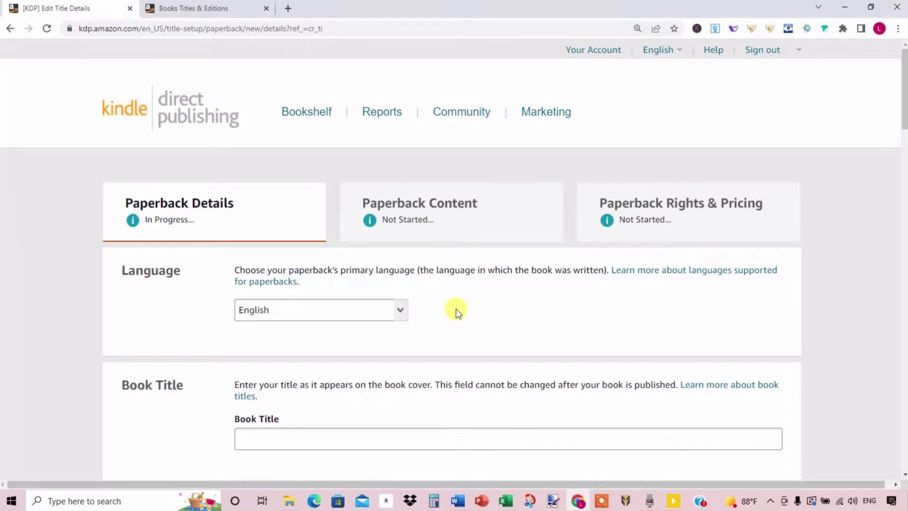
- Look over the Book Title and Subtitle fields in the paperback details form
scroll(456, 310, down, 3)
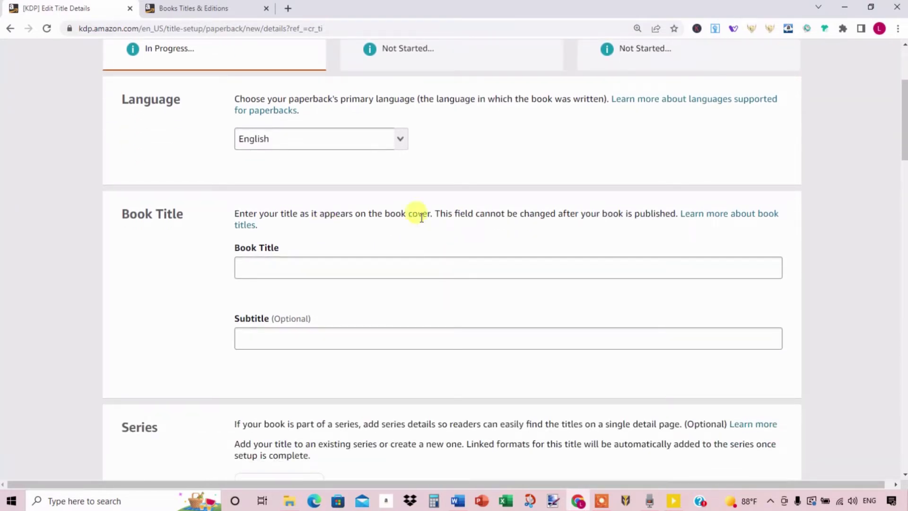
click(326, 269)
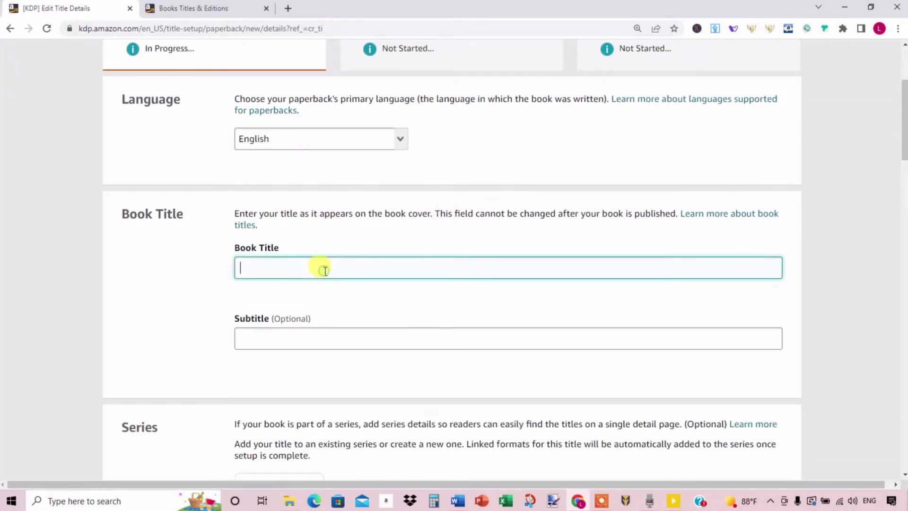
click(298, 334)
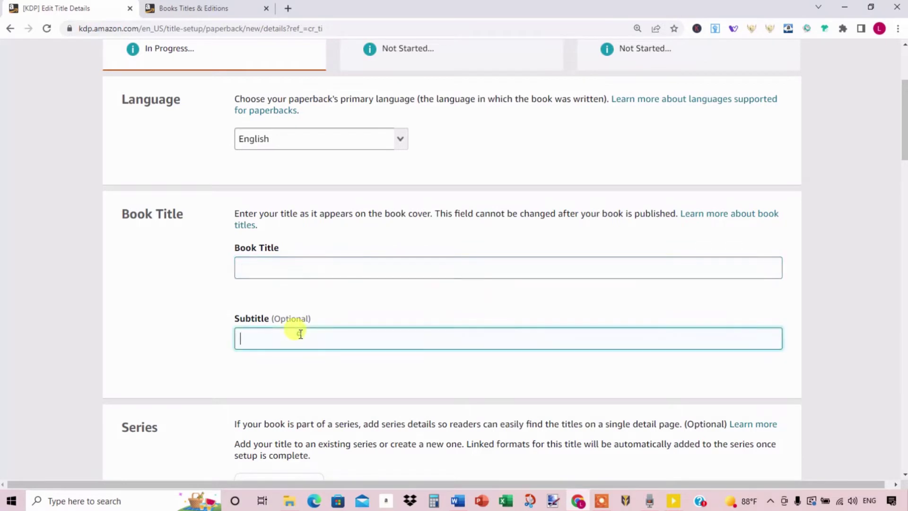
click(307, 266)
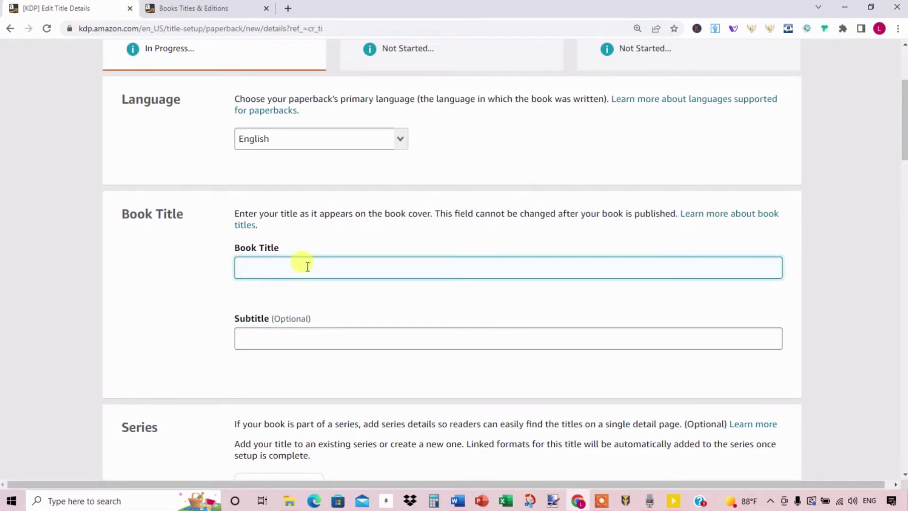
- Review the title do's and don'ts on the Books Titles & Editions help page, highlighting the punctuation and repeated generic keyword rules
click(207, 8)
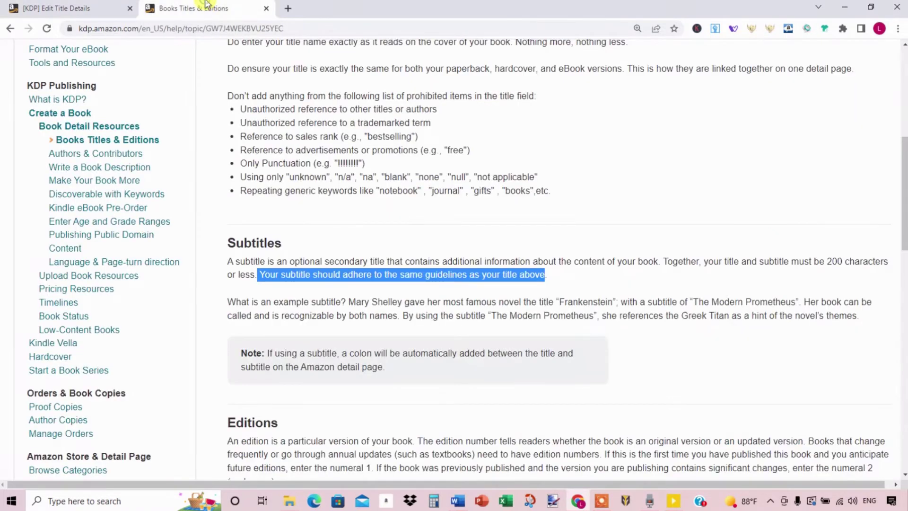
scroll(582, 175, up, 4)
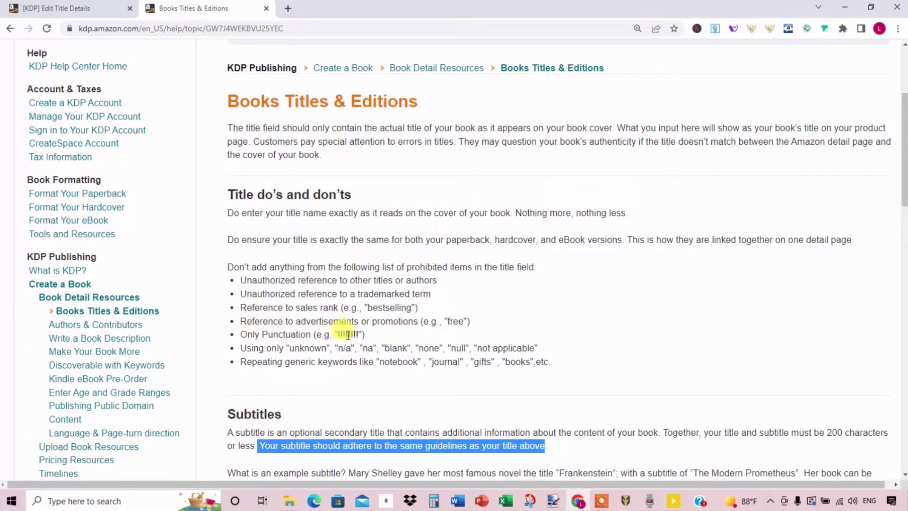
drag(336, 336, 362, 332)
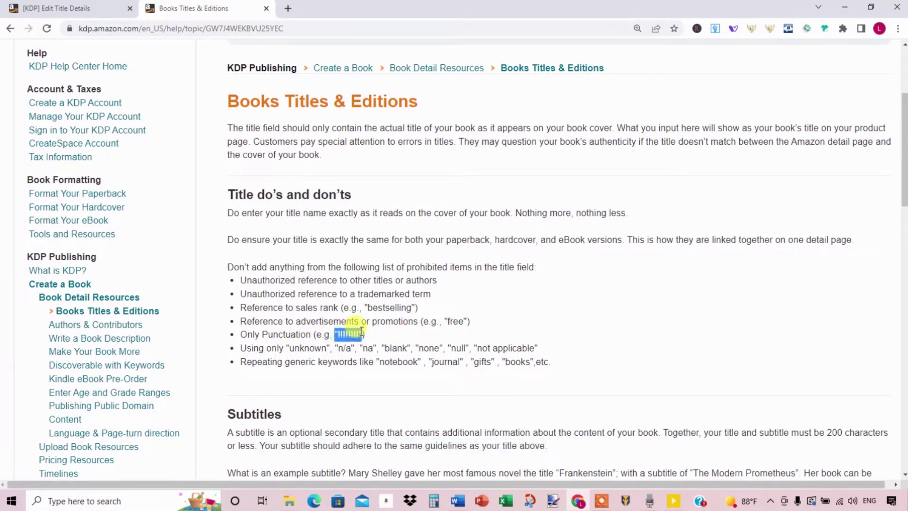
click(401, 330)
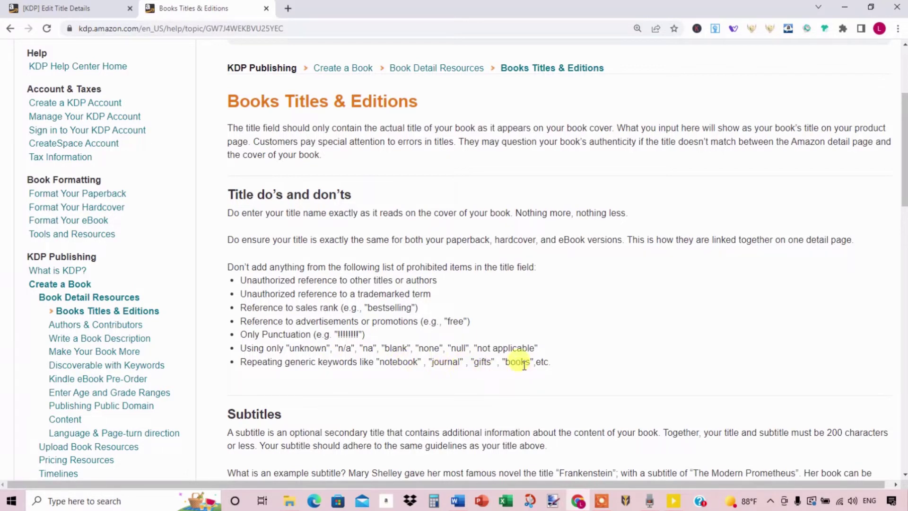
double_click(249, 361)
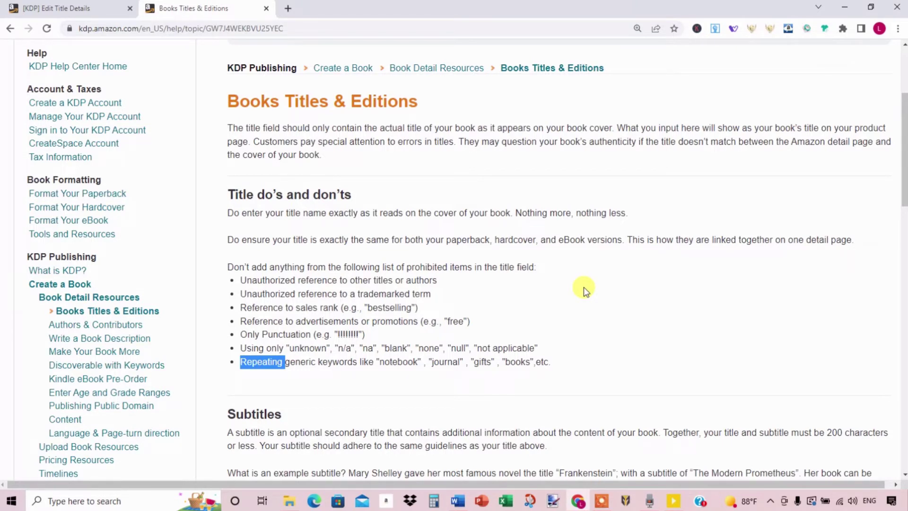
drag(379, 362, 530, 362)
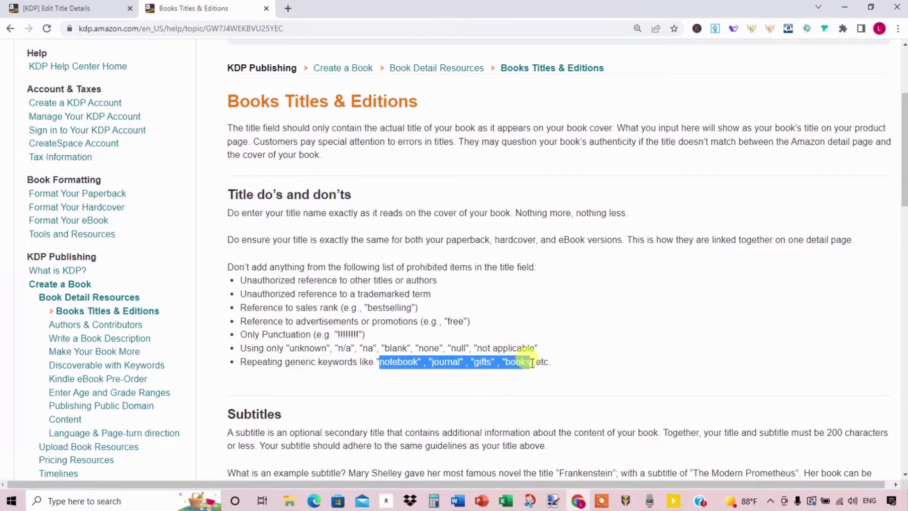
click(599, 325)
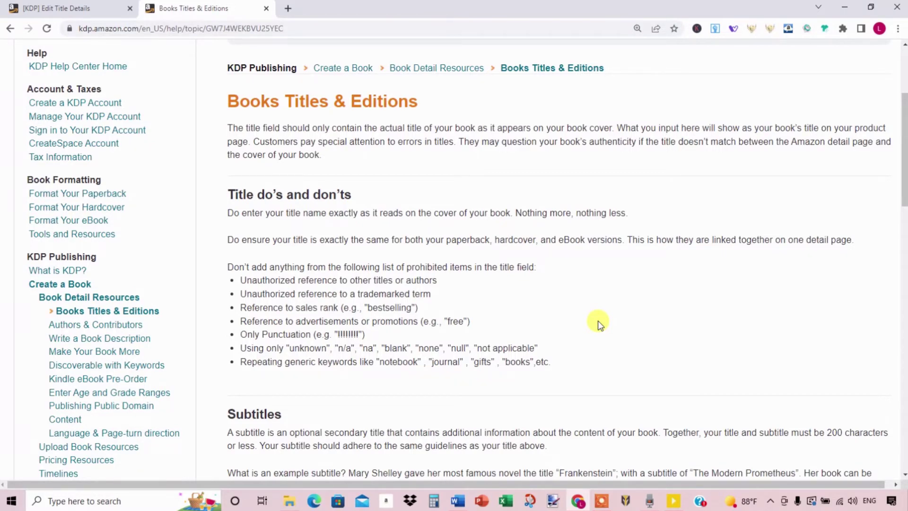
- Change the display language of the Books Titles & Editions help page to Español
scroll(605, 302, up, 2)
scroll(559, 137, up, 1)
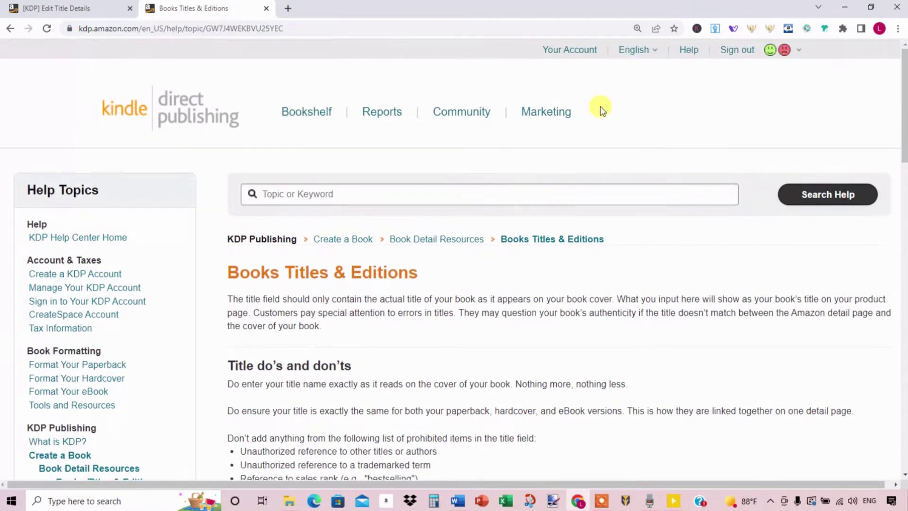
click(646, 53)
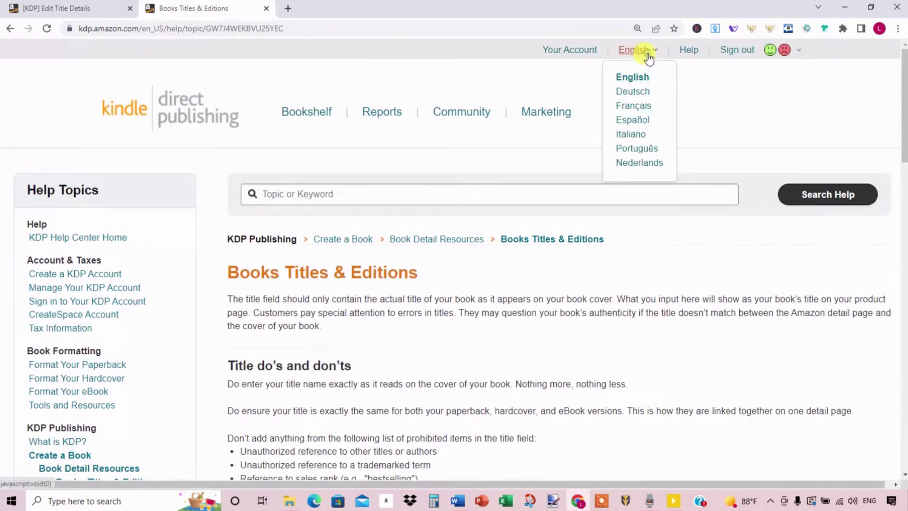
click(634, 120)
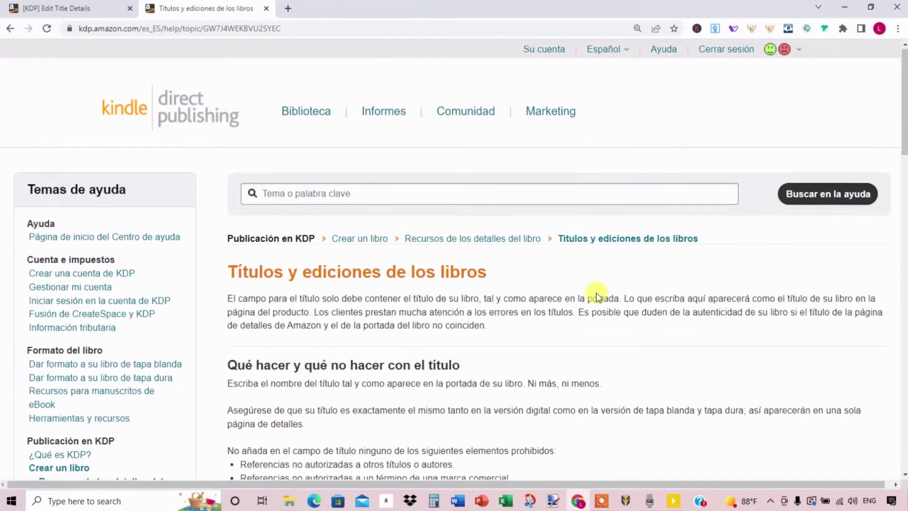
- Examine the list of prohibited title elements on the Spanish help page, highlighting its introduction and the placeholder words
scroll(597, 297, down, 3)
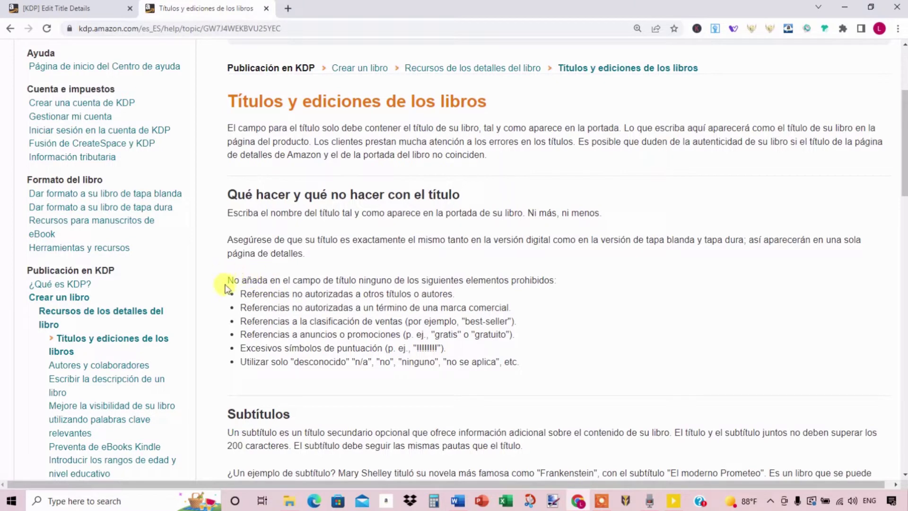
drag(228, 279, 229, 269)
drag(332, 278, 357, 280)
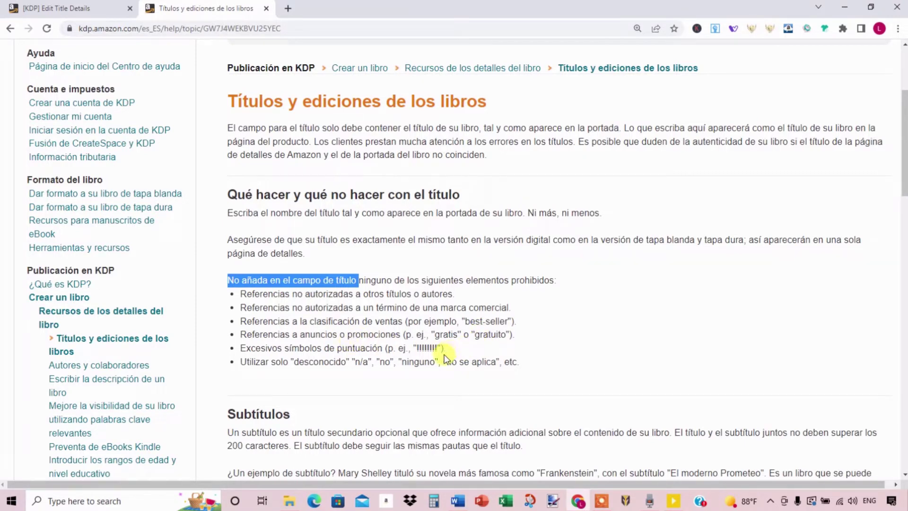
click(295, 363)
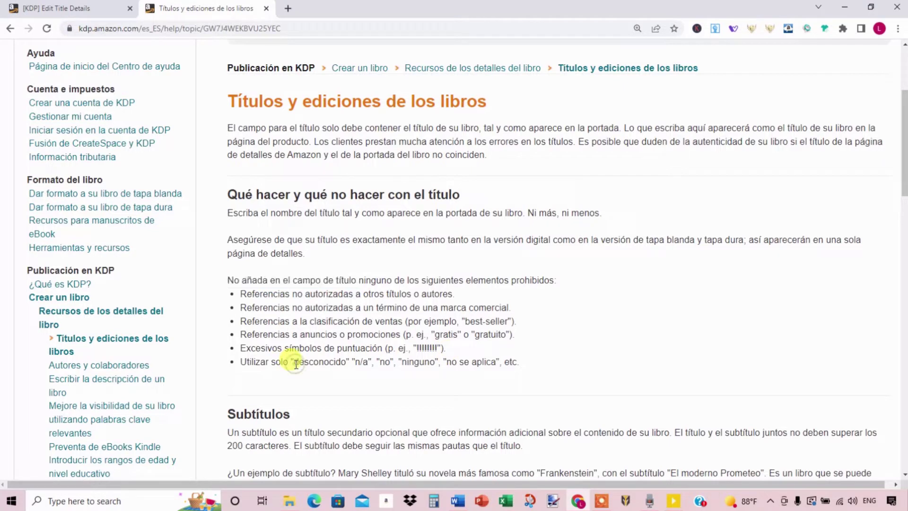
drag(296, 363, 506, 363)
click(589, 349)
- Examine the Subtítulos section, highlighting the rule on following the title guidelines and the combined character limit for title and subtitle
drag(293, 445, 522, 446)
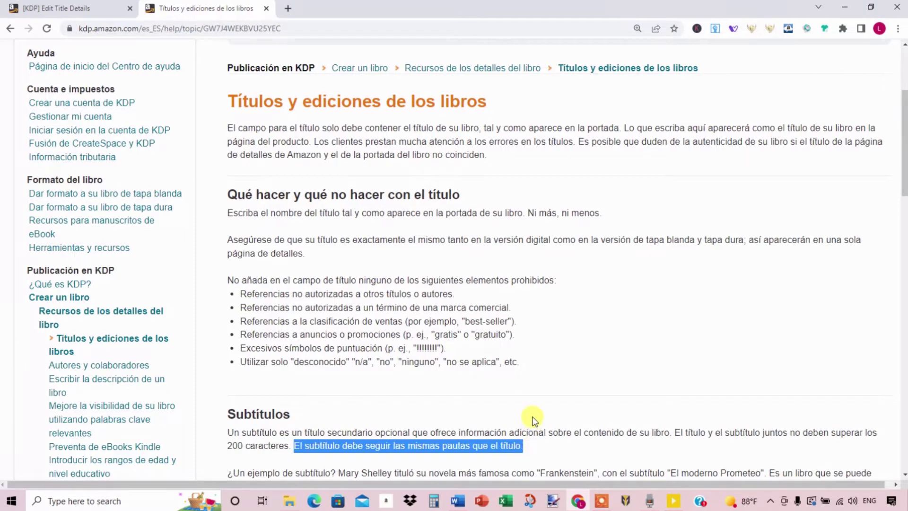
scroll(611, 306, down, 1)
scroll(610, 305, down, 2)
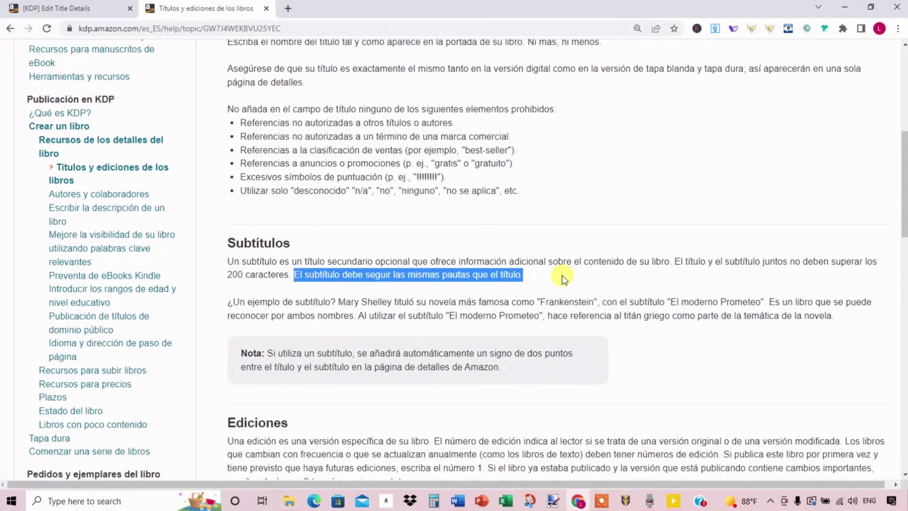
click(555, 230)
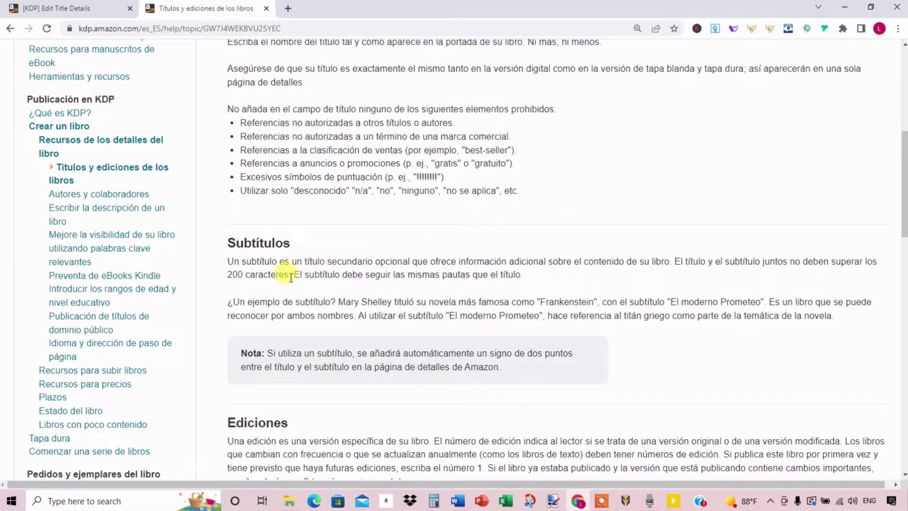
drag(288, 275, 227, 275)
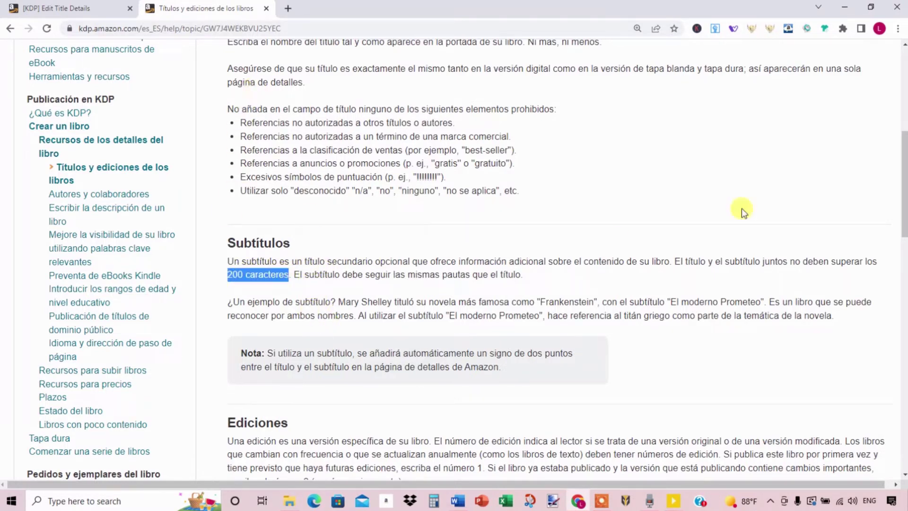
click(674, 261)
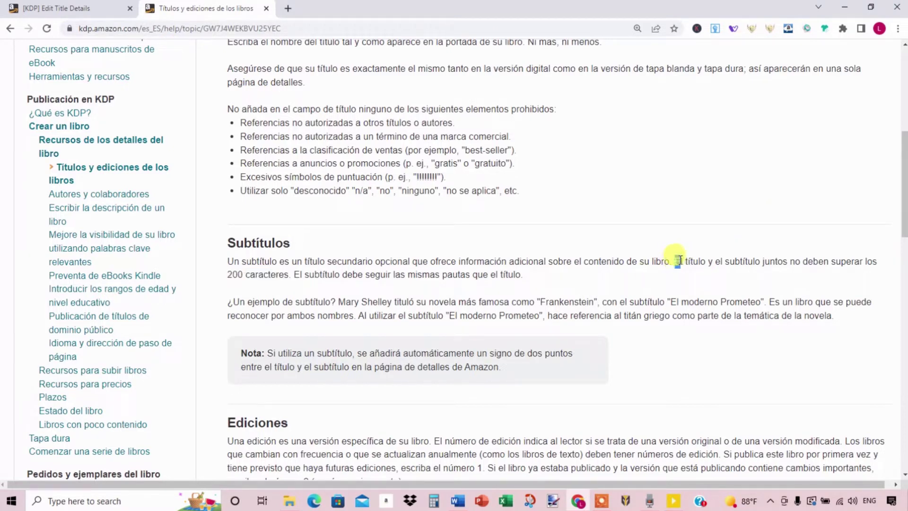
drag(673, 262, 293, 277)
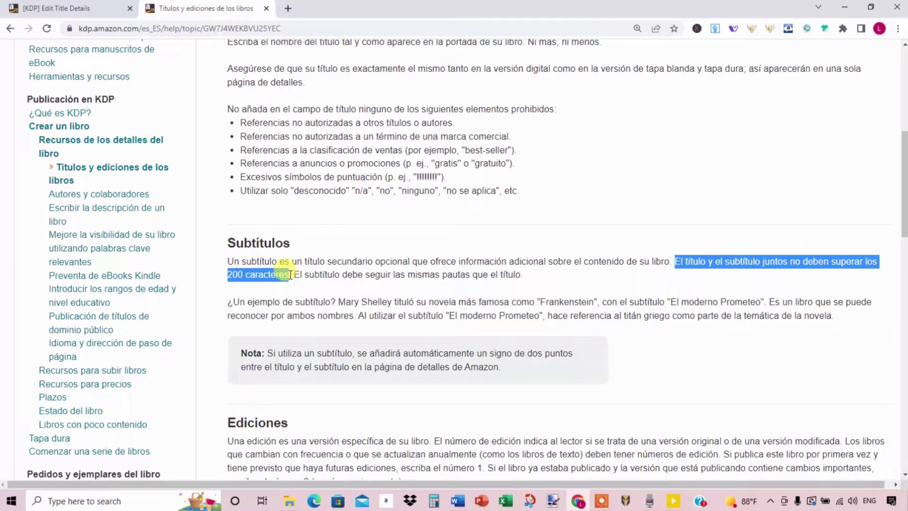
- Return to the paperback's title and subtitle fields, then switch to Word and highlight the sample title and subtitle lines
click(60, 10)
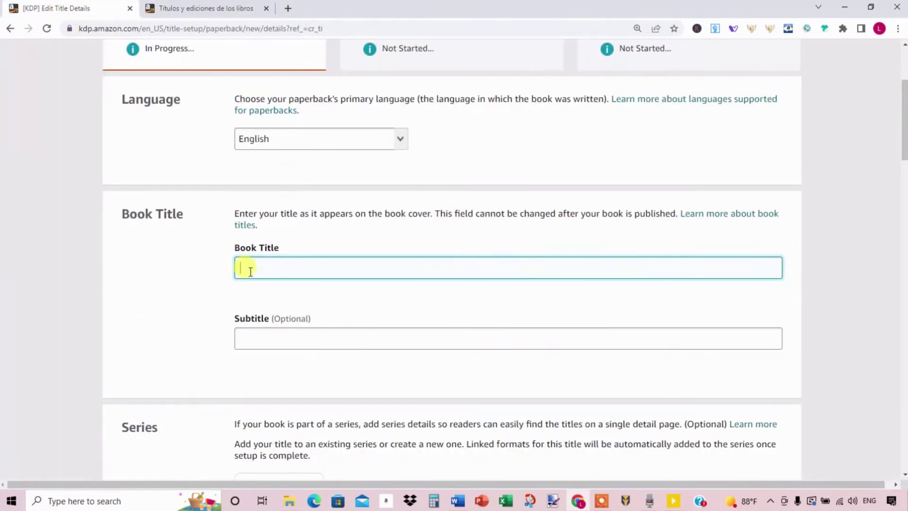
click(251, 335)
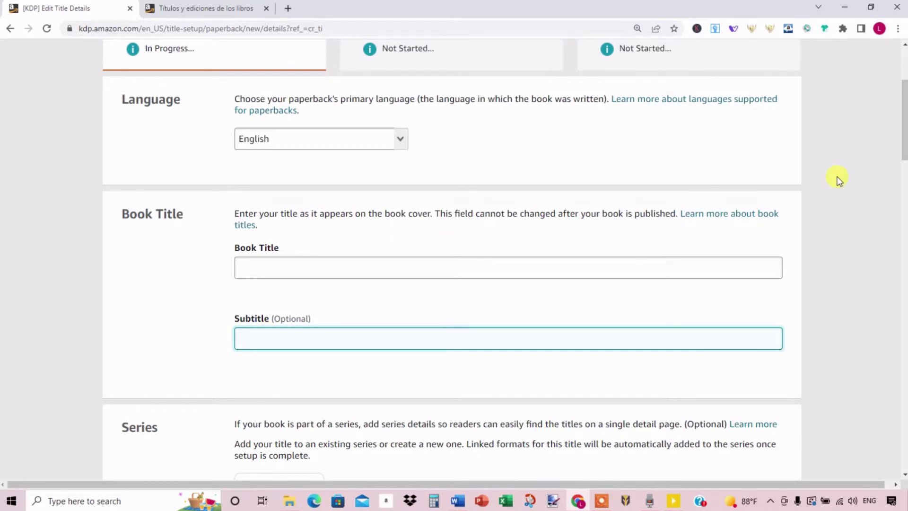
click(459, 503)
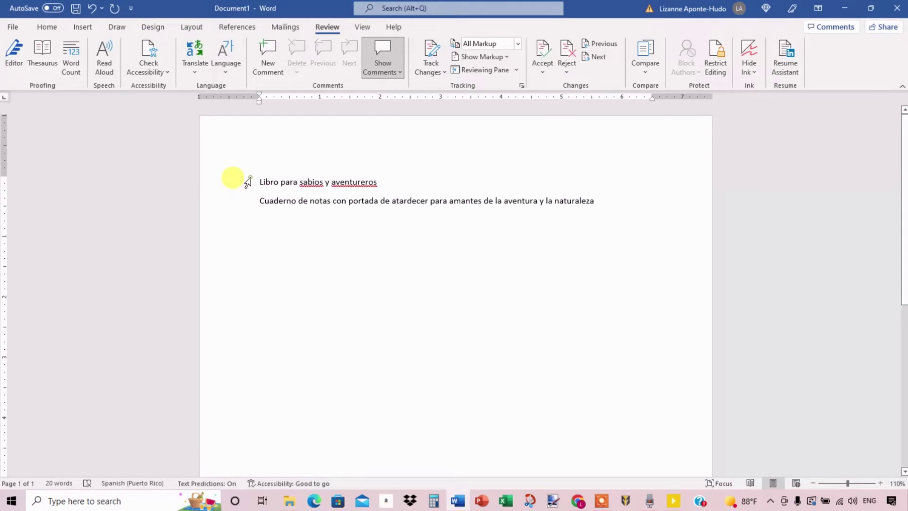
click(248, 181)
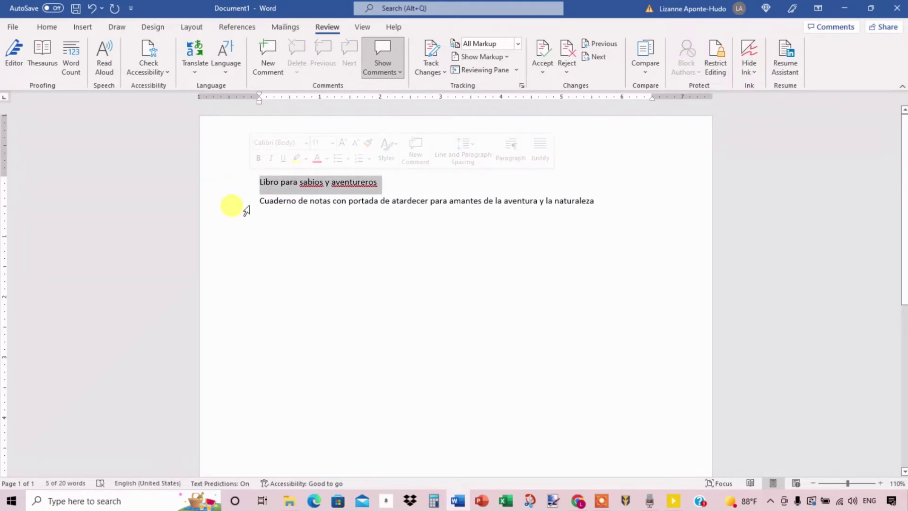
click(244, 203)
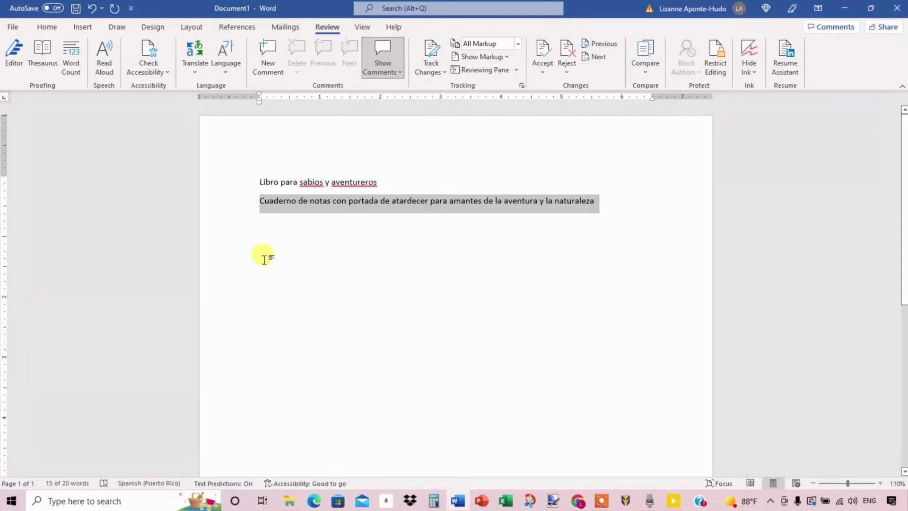
scroll(264, 259, up, 1)
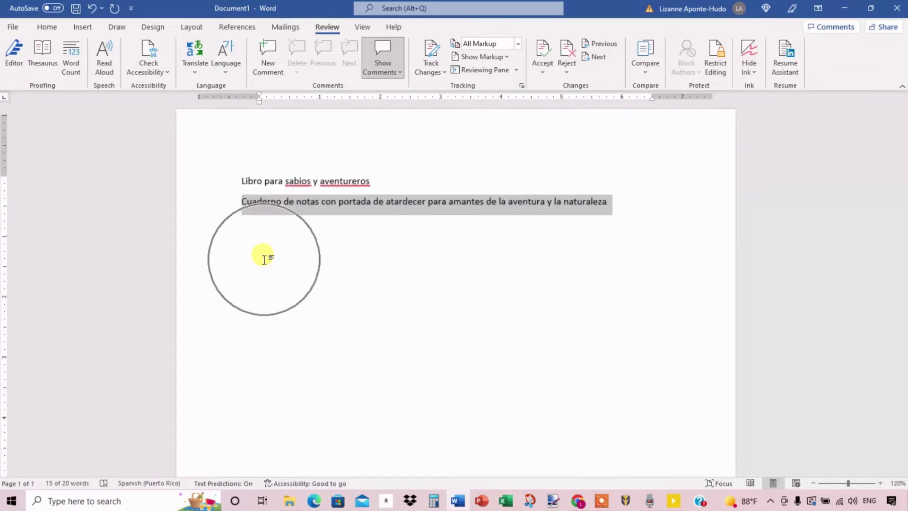
click(272, 181)
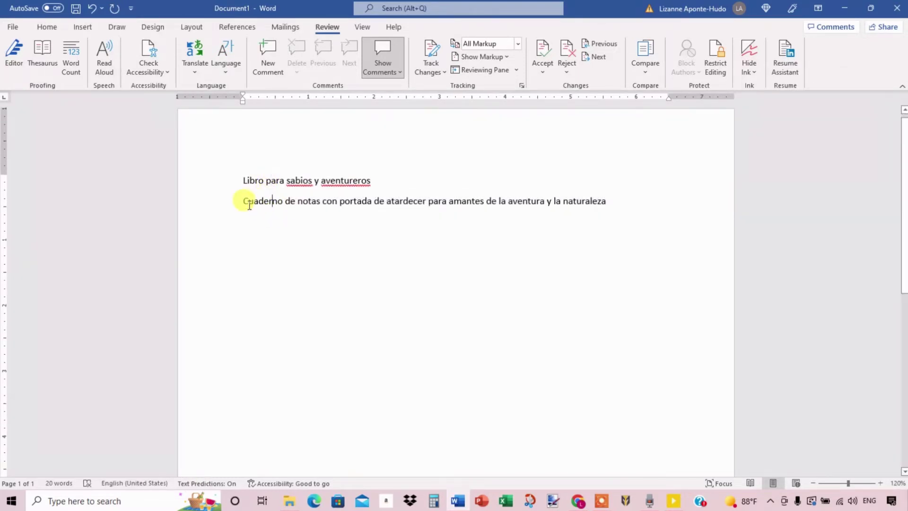
- Check the combined word and character count of the sample title and subtitle lines
drag(242, 180, 608, 208)
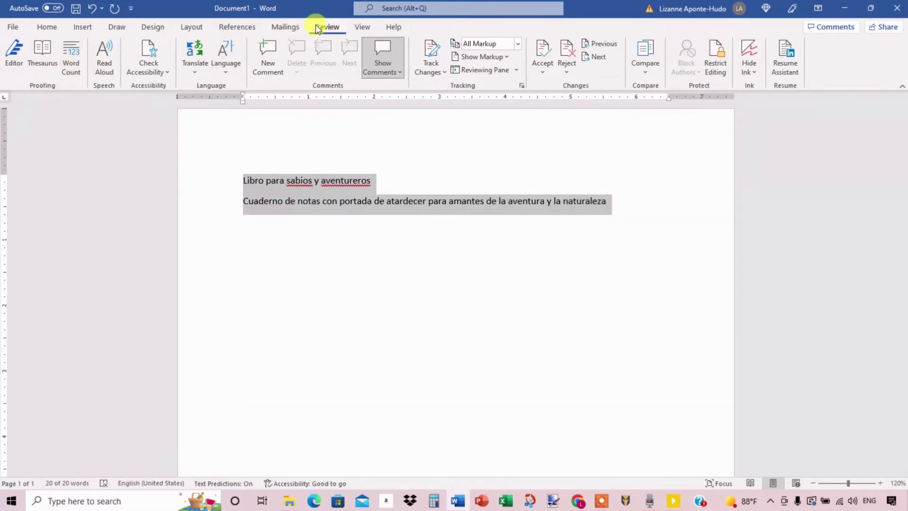
click(71, 59)
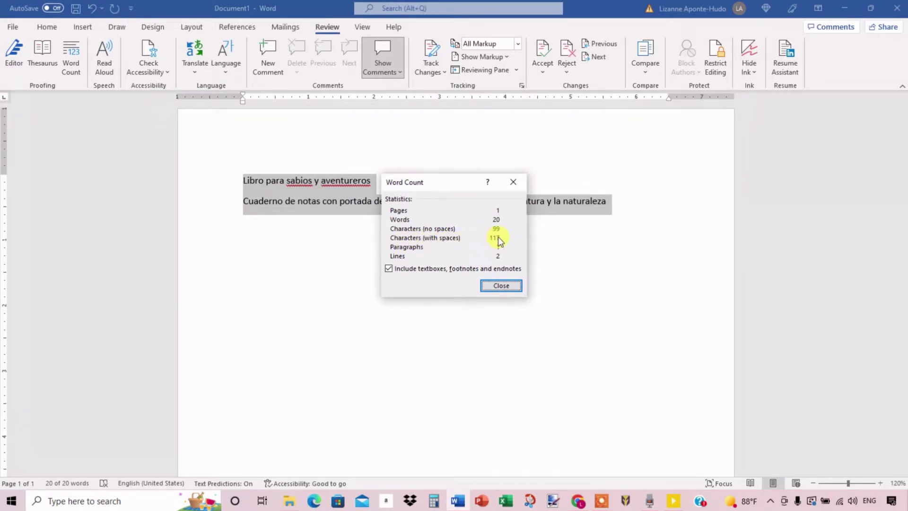
click(500, 285)
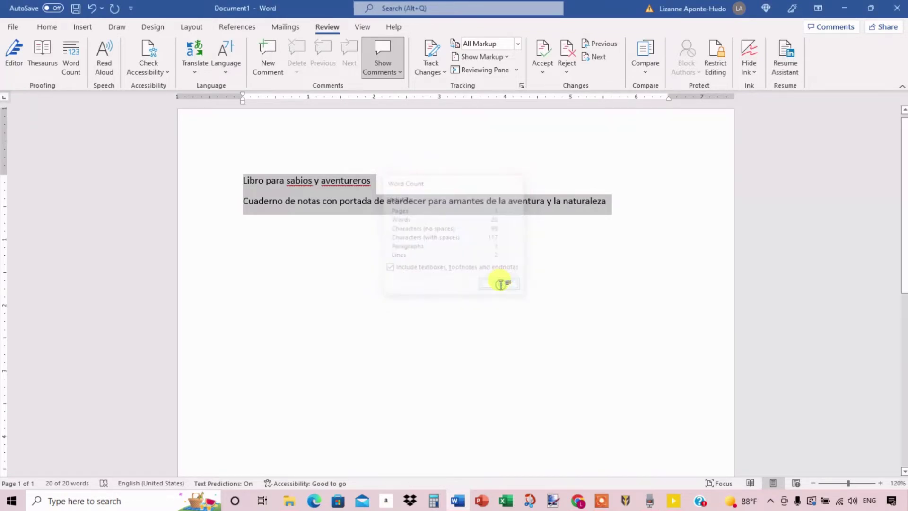
click(500, 206)
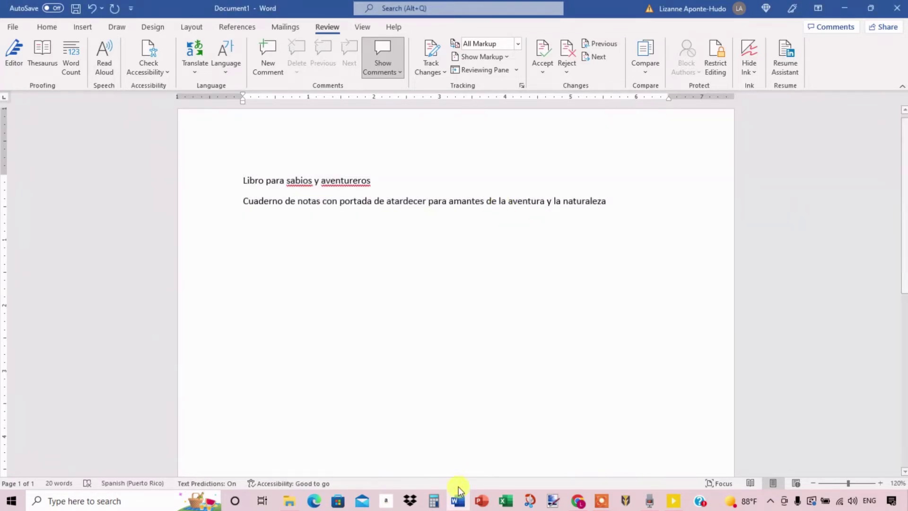
- Switch back to the KDP paperback details and examine the Book Title, Subtitle, Series and Edition Number sections
click(458, 500)
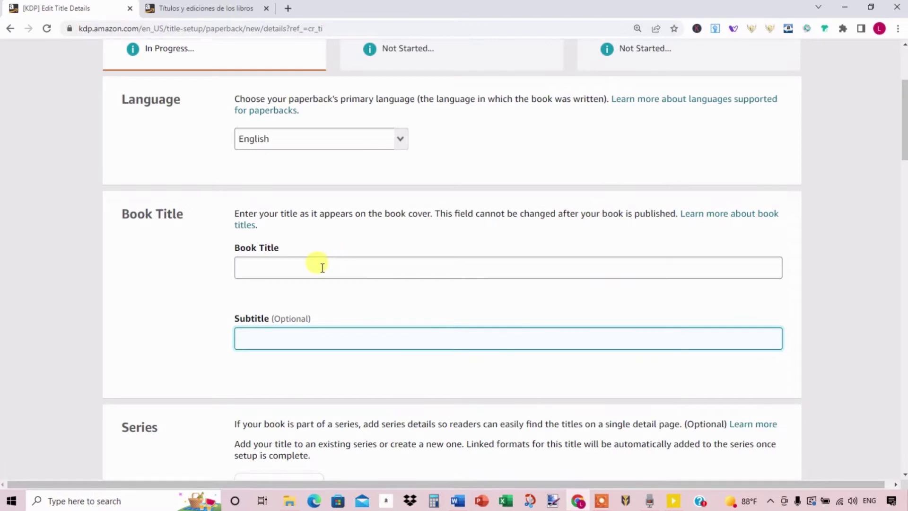
click(322, 267)
click(312, 337)
scroll(385, 343, down, 3)
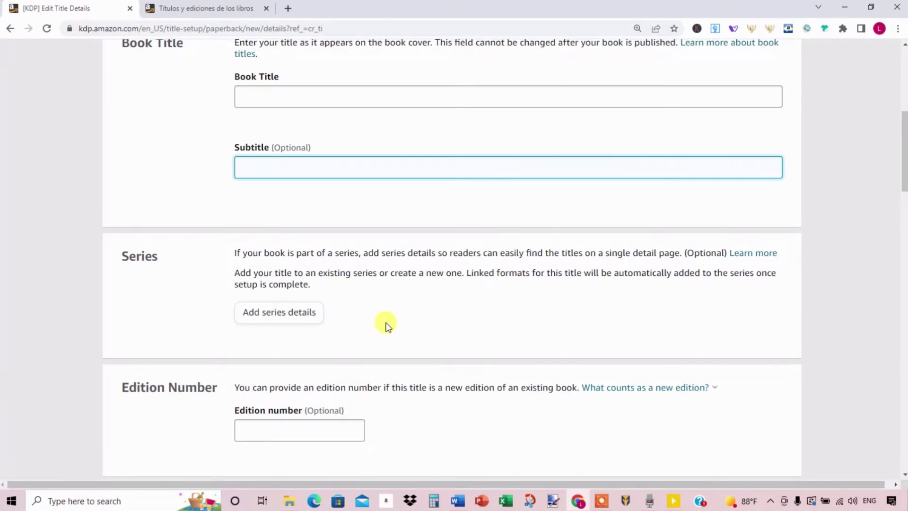
scroll(390, 316, down, 2)
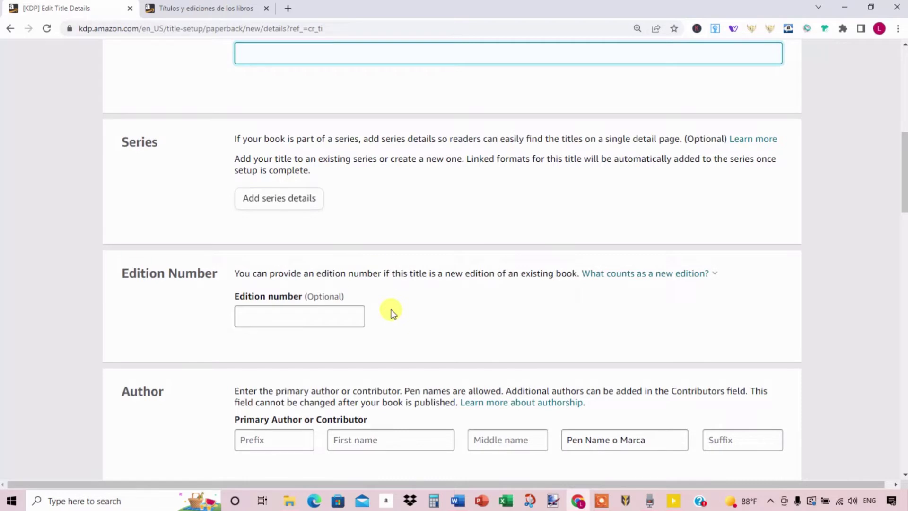
click(277, 317)
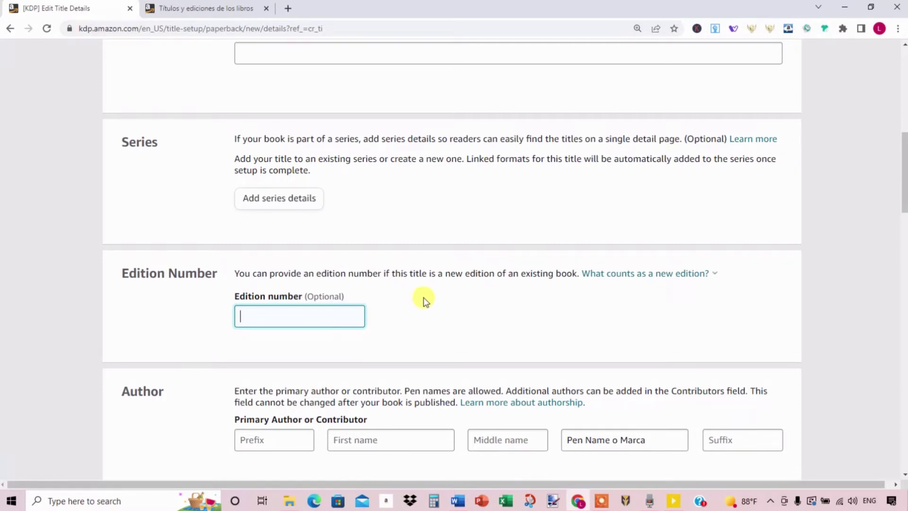
- Examine the Author section, highlighting the "Pen Name o Marca" entry in the primary author's last name field
scroll(425, 301, down, 2)
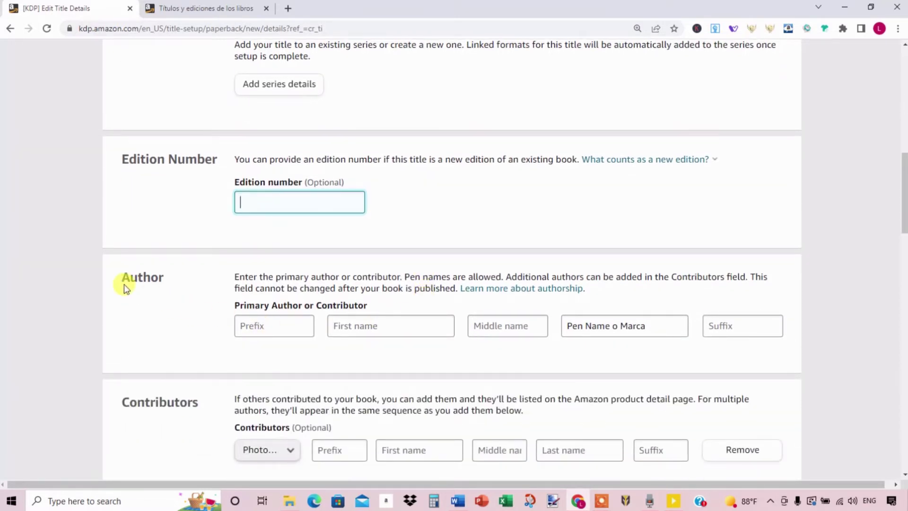
double_click(137, 279)
click(184, 330)
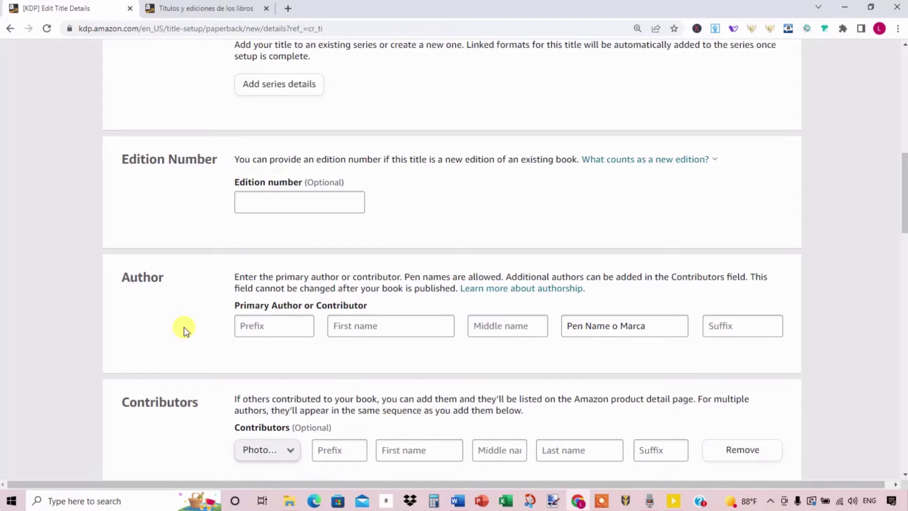
click(569, 326)
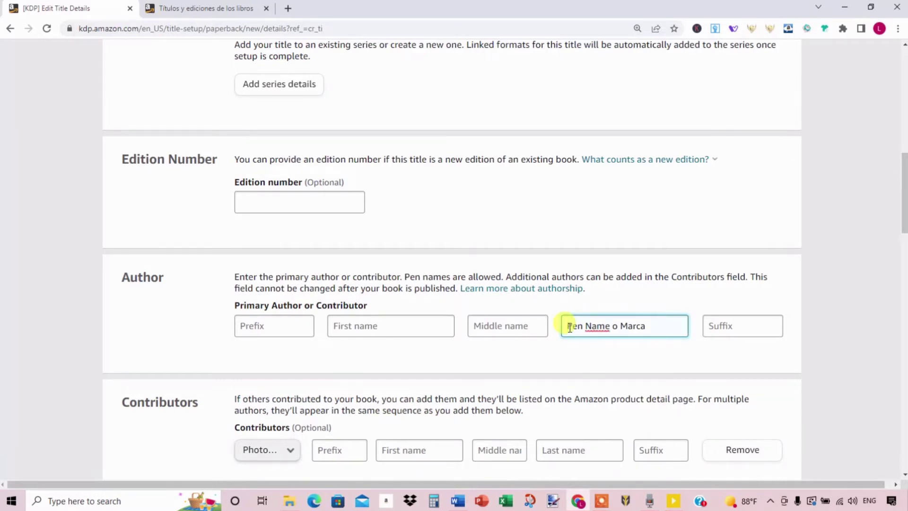
drag(570, 327, 659, 322)
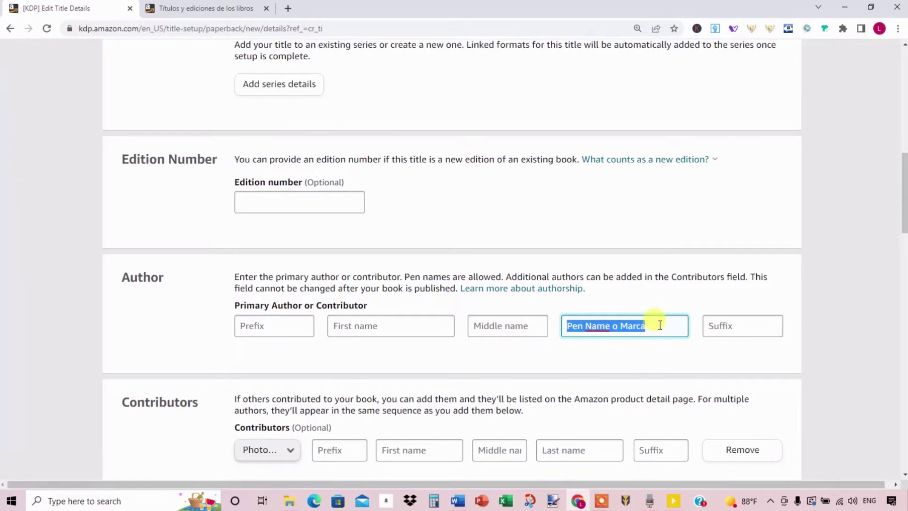
click(659, 326)
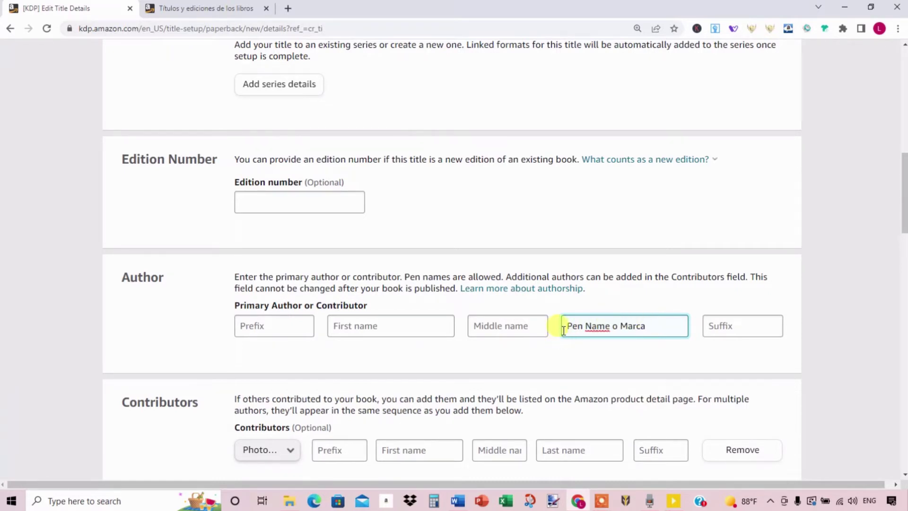
drag(564, 330, 656, 319)
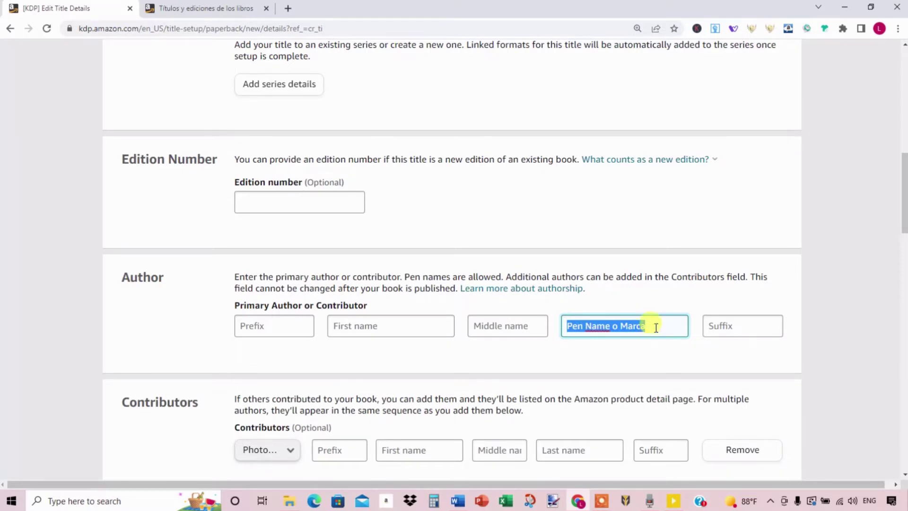
click(657, 309)
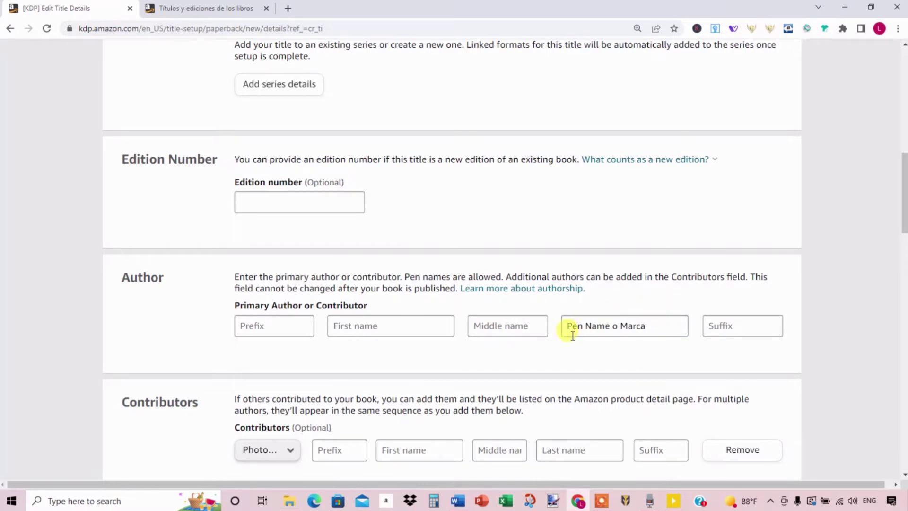
click(598, 329)
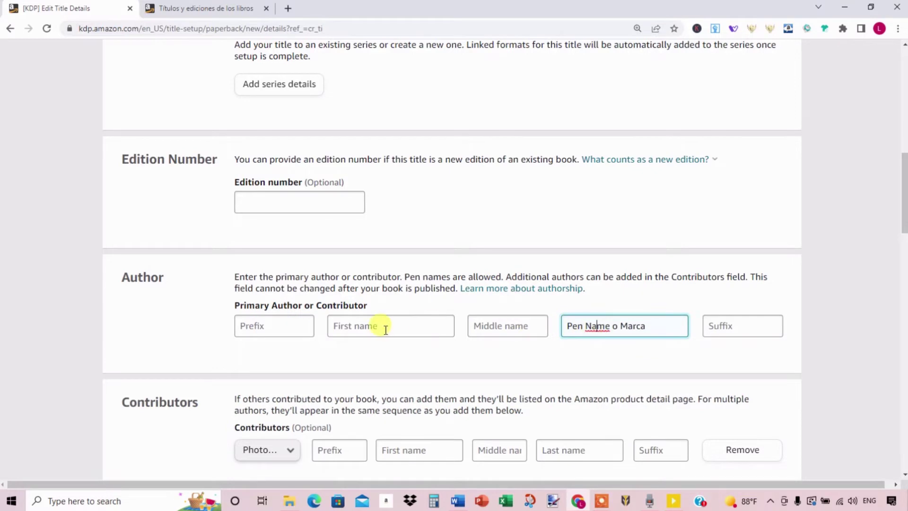
click(490, 307)
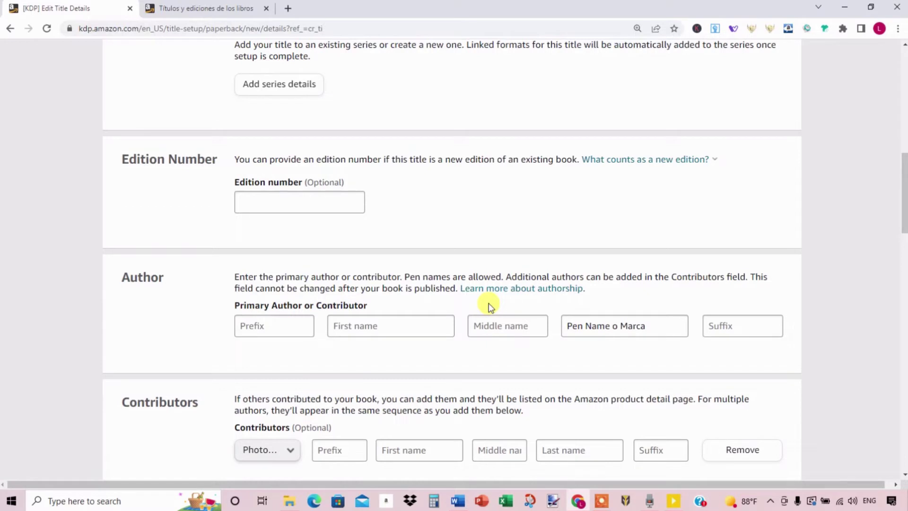
click(648, 325)
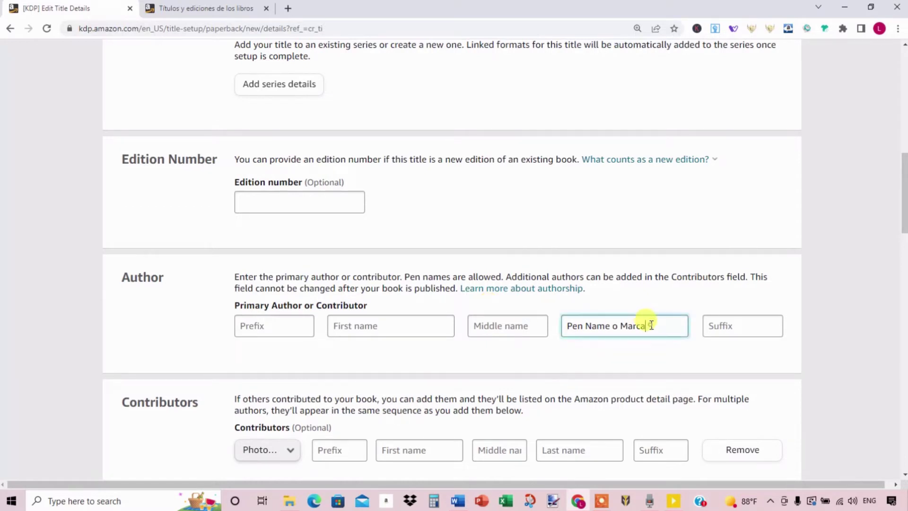
drag(648, 326, 559, 342)
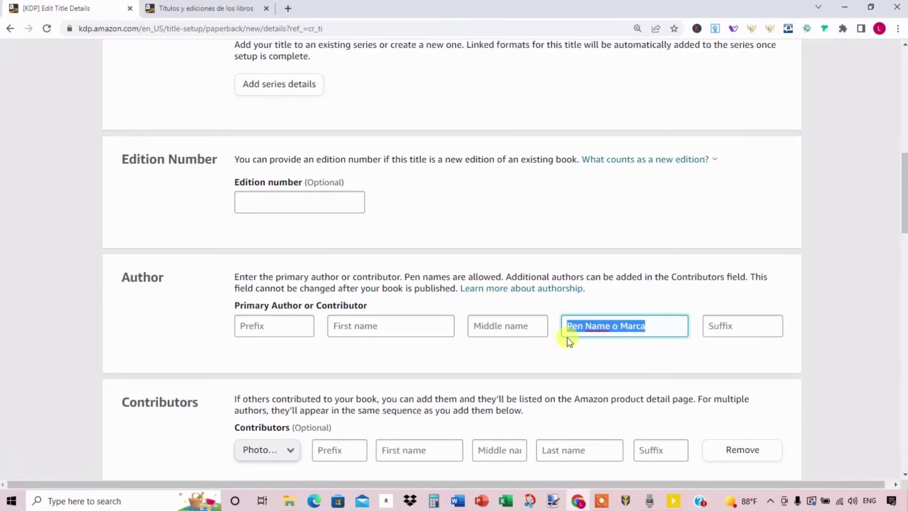
click(610, 346)
- Review the available contributor roles in the Contributors section
scroll(122, 229, down, 3)
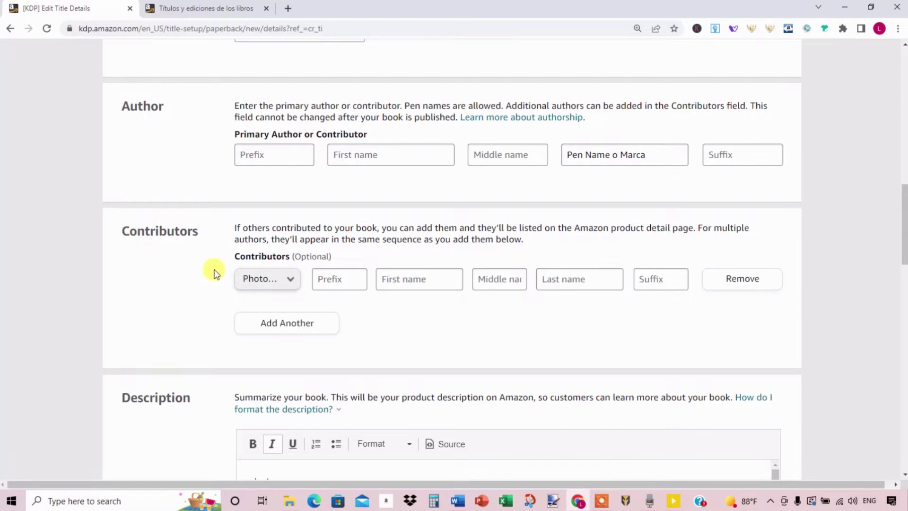
click(259, 283)
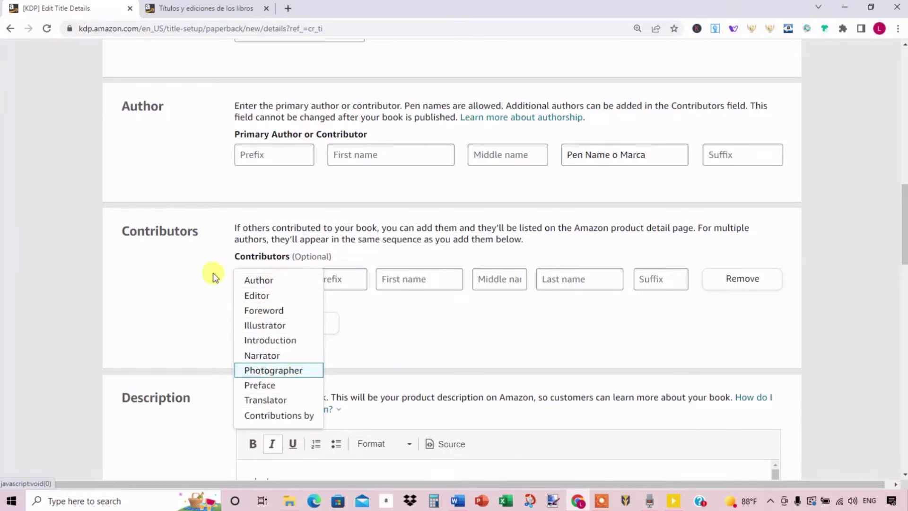
click(196, 273)
click(262, 283)
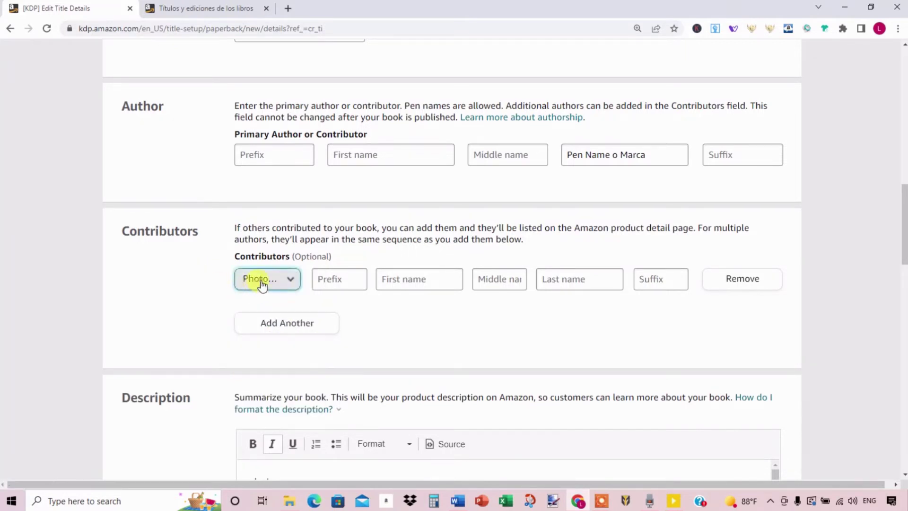
click(262, 284)
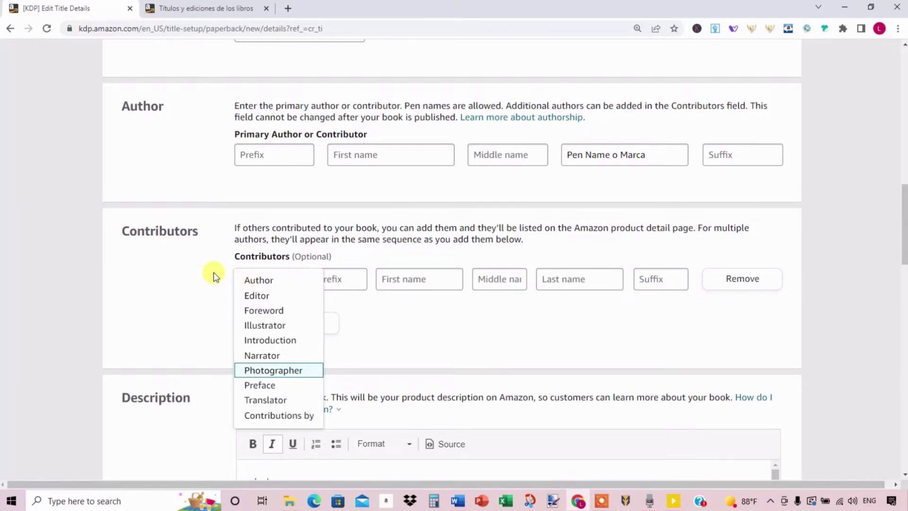
click(375, 320)
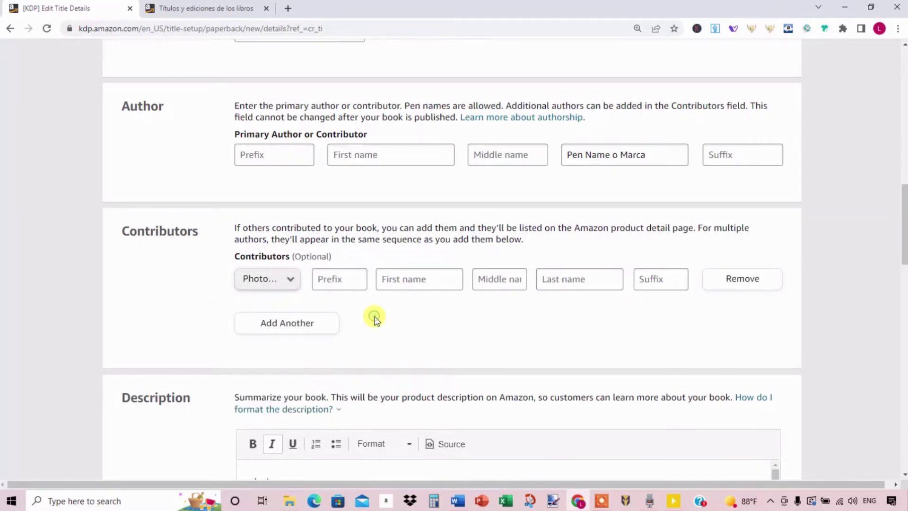
- Set the contributor role to Author and check the role list again
click(263, 279)
click(266, 282)
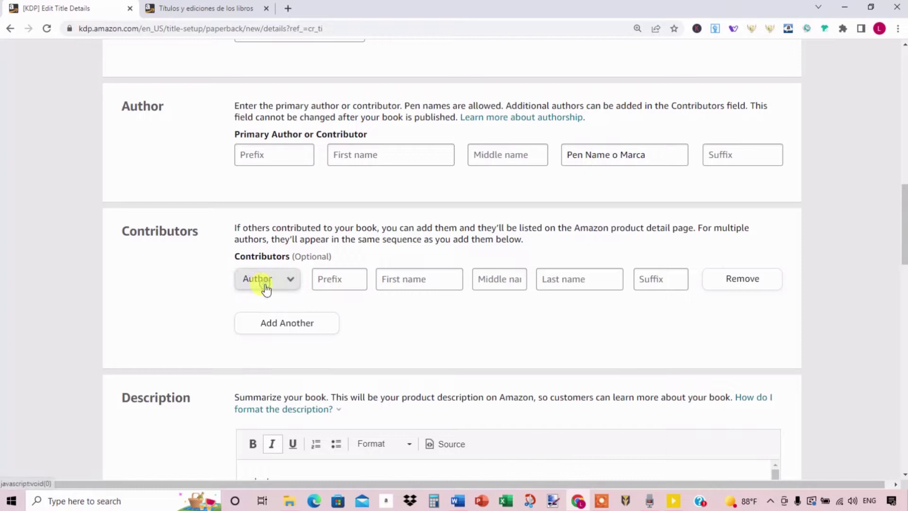
click(442, 321)
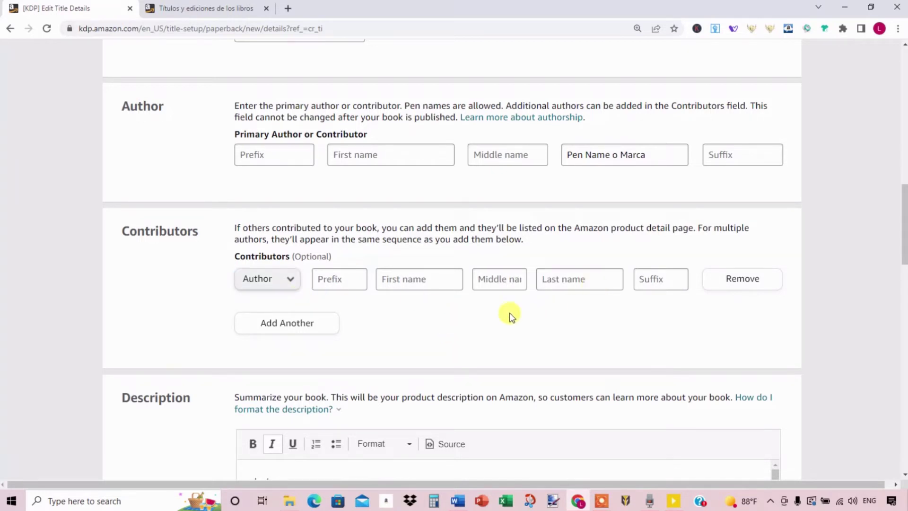
click(245, 280)
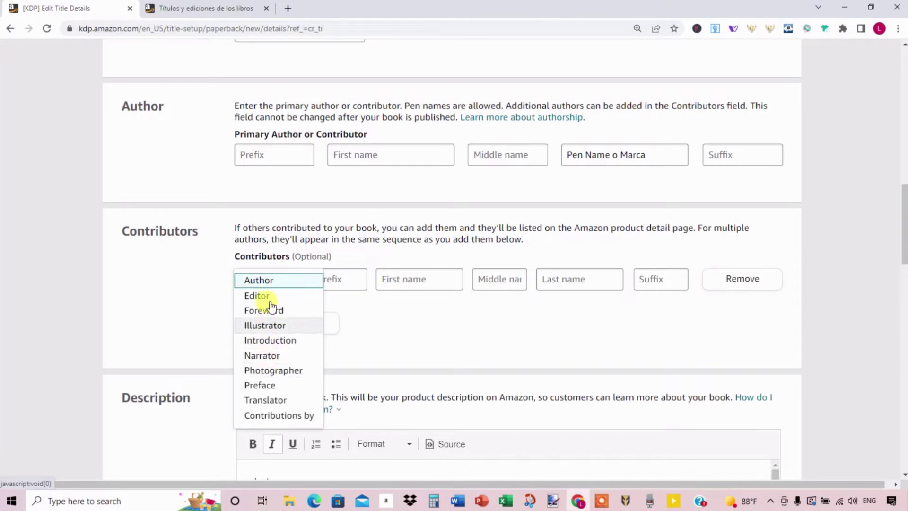
click(193, 305)
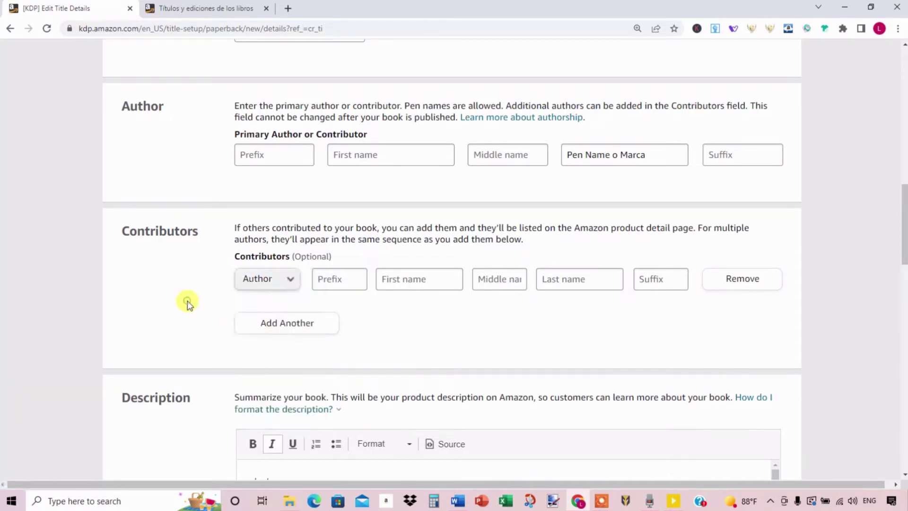
- Examine the sample text in the Description section, highlighting the whole text and the "destacar" and "descripción" lines
scroll(447, 333, down, 5)
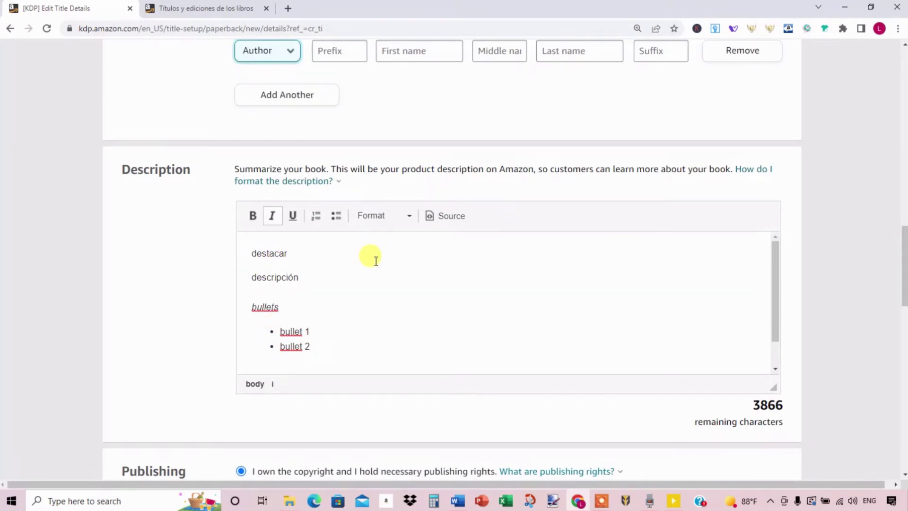
click(375, 259)
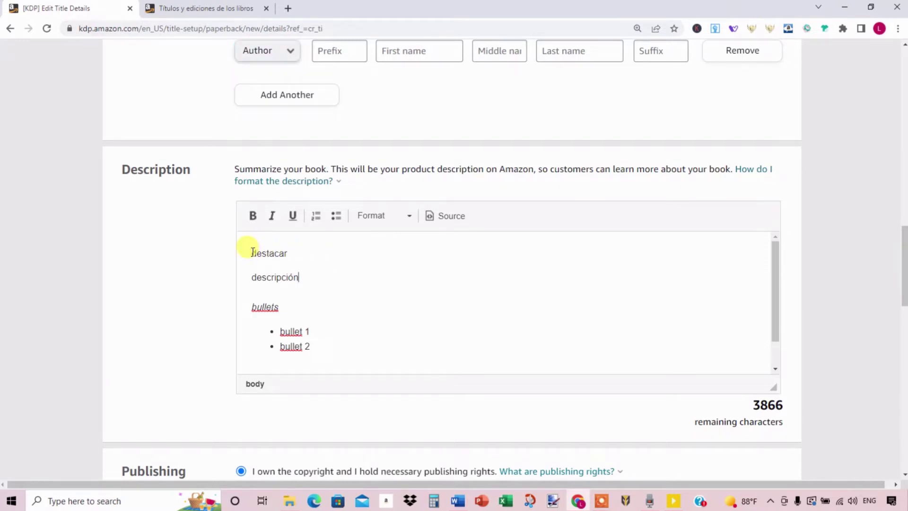
drag(252, 252, 331, 346)
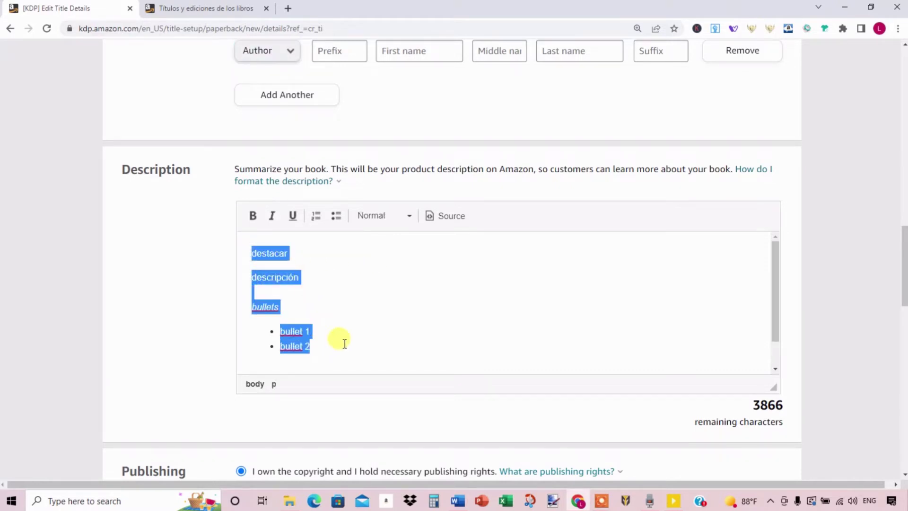
click(344, 344)
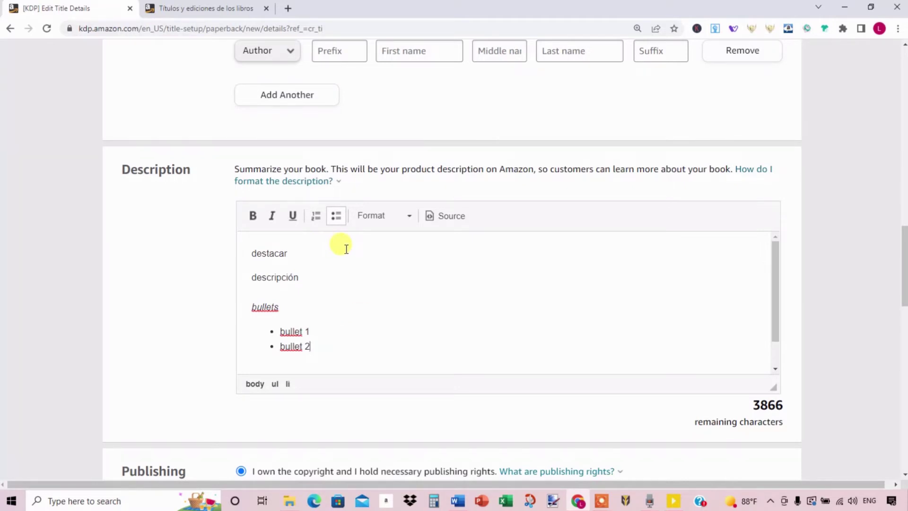
double_click(261, 253)
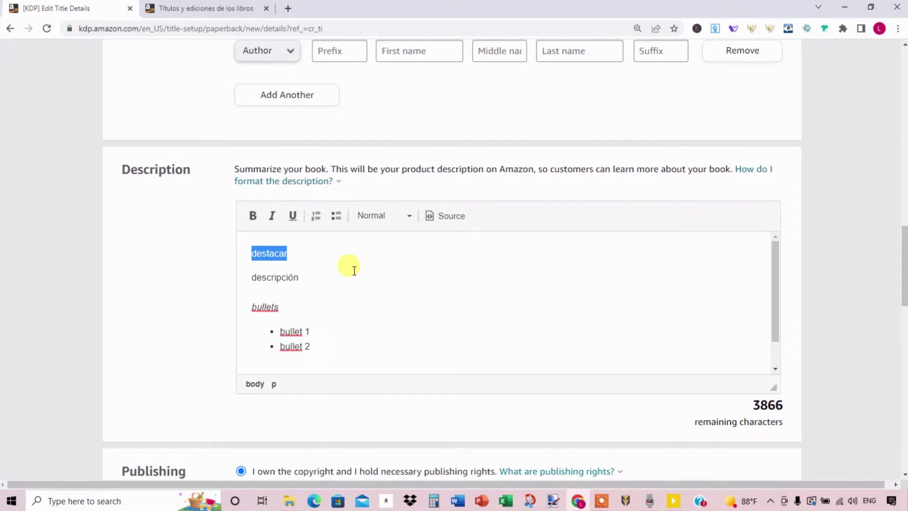
click(290, 259)
double_click(290, 260)
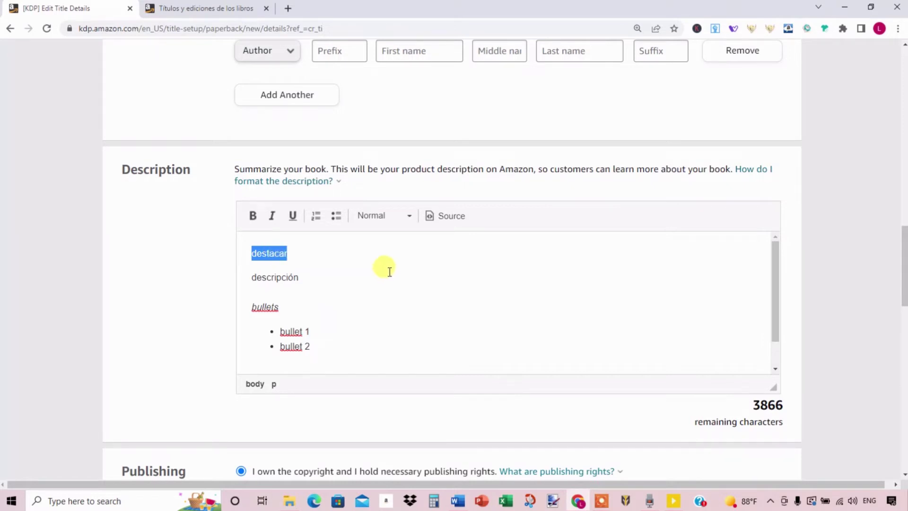
click(306, 275)
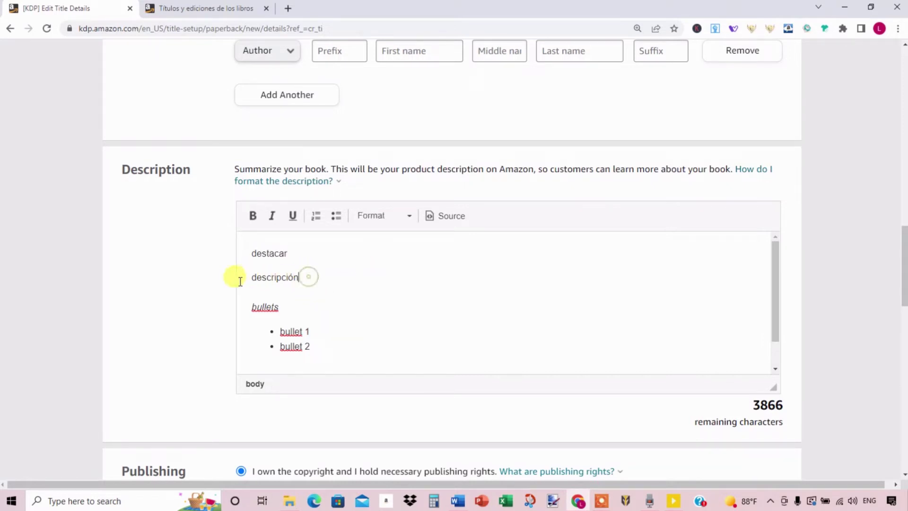
drag(238, 280, 311, 284)
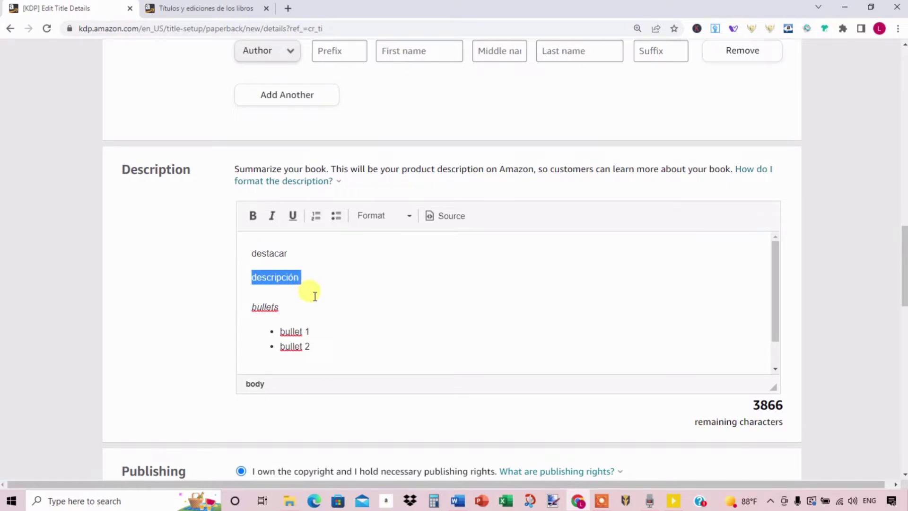
click(314, 294)
- Format the "bullets" heading in the description as bold and italic
click(266, 307)
double_click(266, 307)
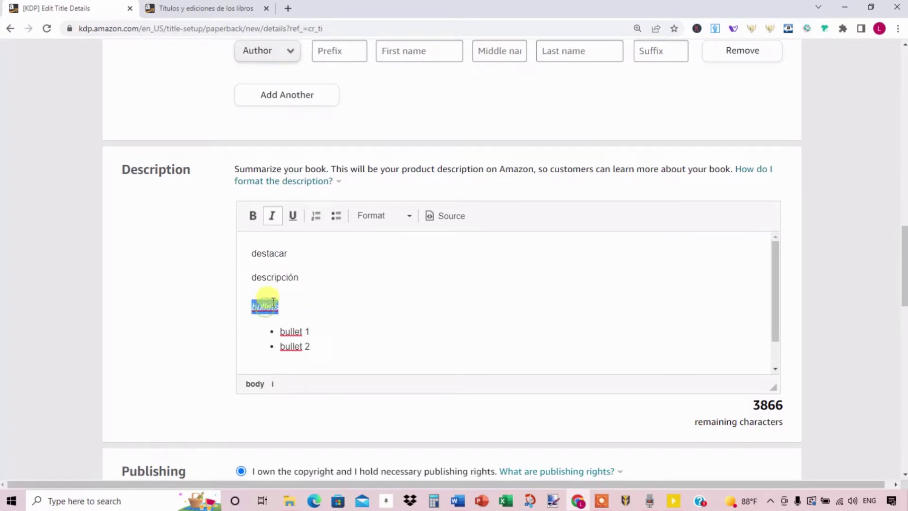
click(274, 217)
click(254, 217)
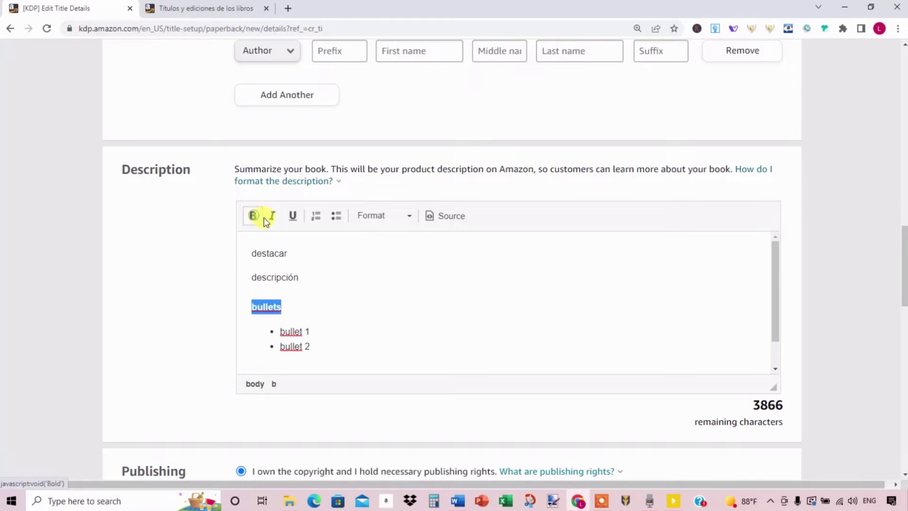
click(273, 218)
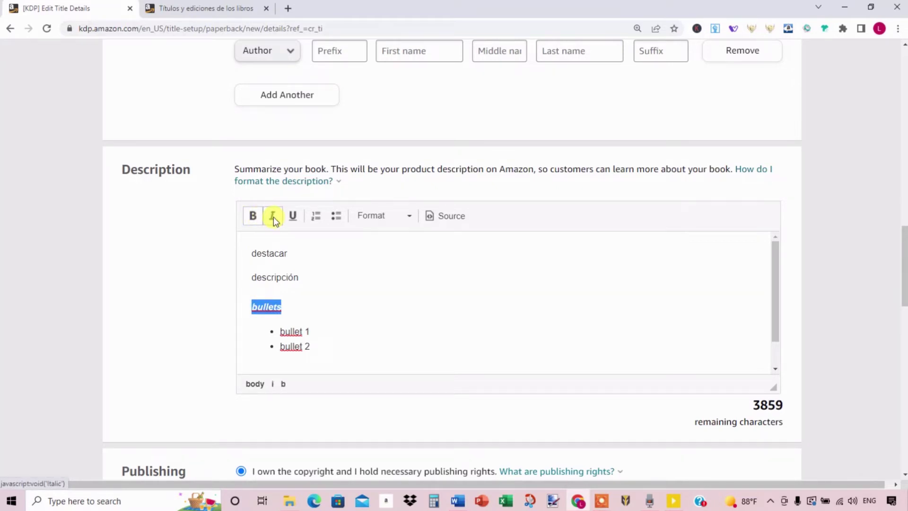
click(335, 271)
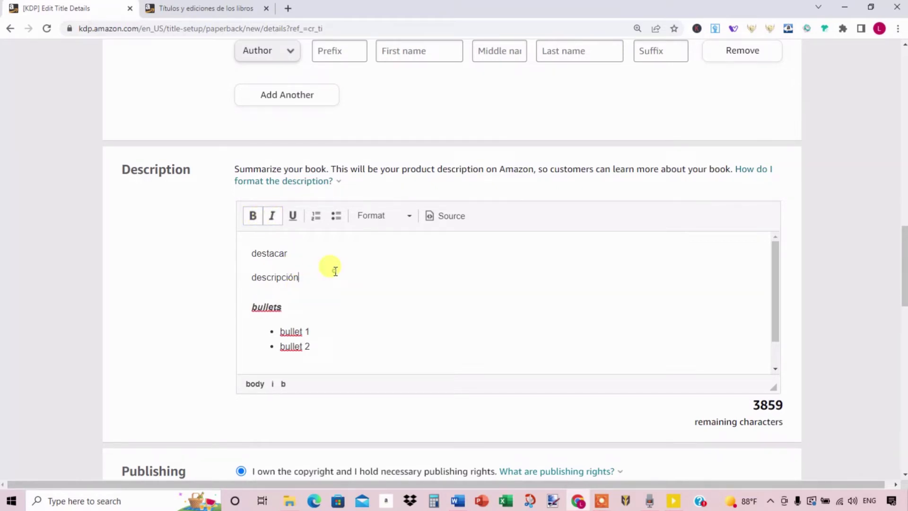
double_click(269, 308)
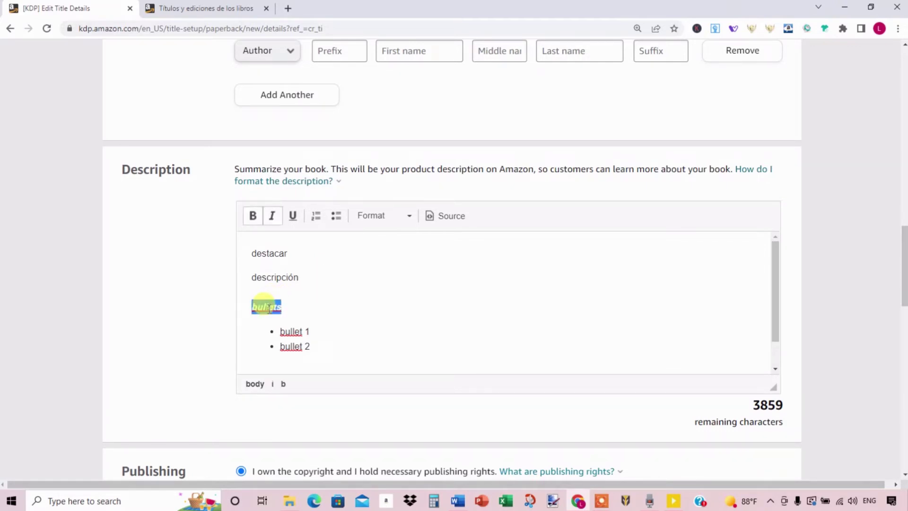
click(324, 301)
- Remove the bulleted list formatting from "bullet 1" and "bullet 2" in the description and reapply it
drag(308, 346, 271, 328)
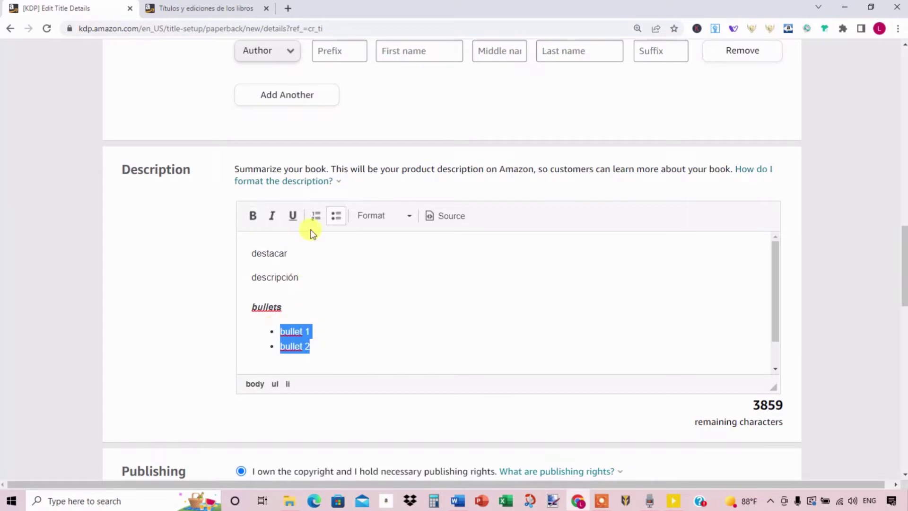
click(337, 218)
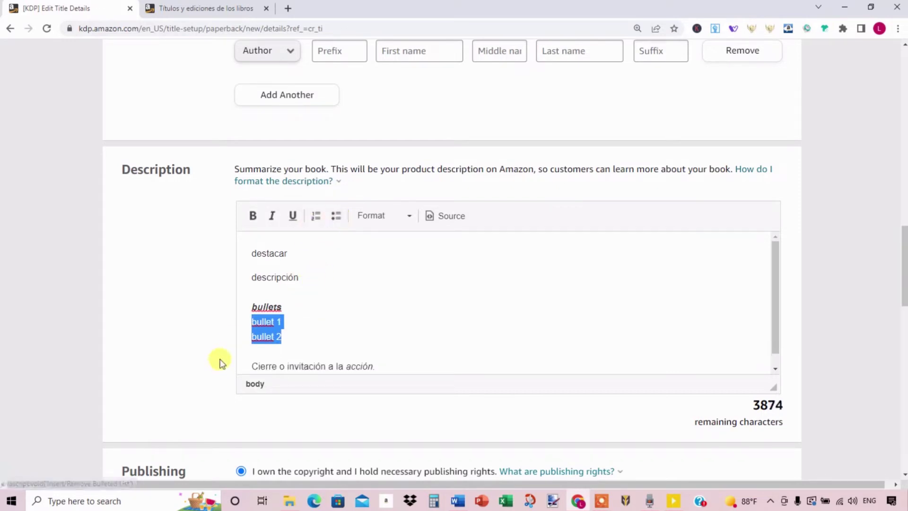
click(337, 219)
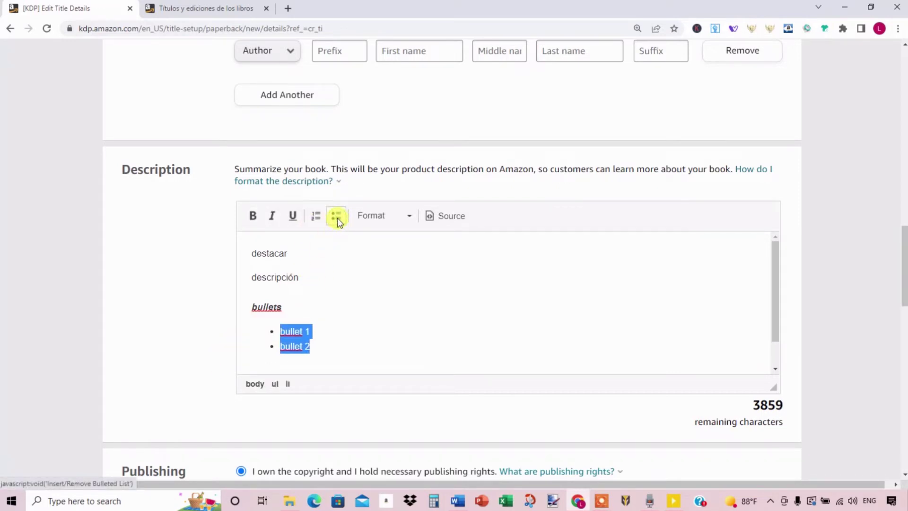
click(348, 303)
scroll(348, 303, down, 3)
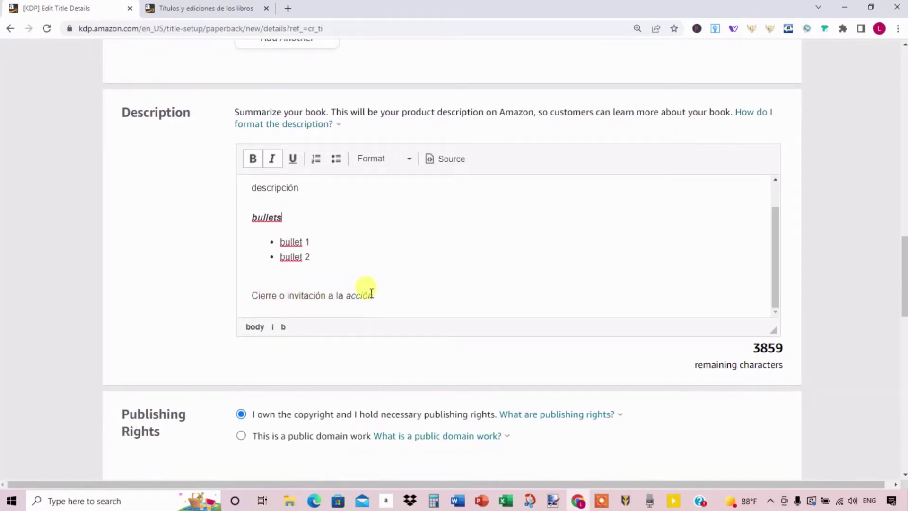
- Format the word "acción" in the description's closing line as bold, italic and underlined
double_click(360, 295)
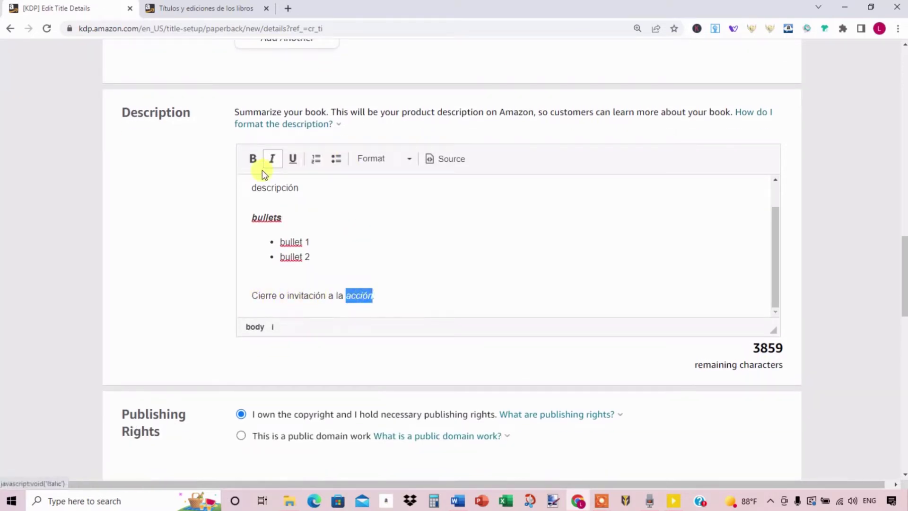
click(274, 158)
click(250, 159)
click(271, 160)
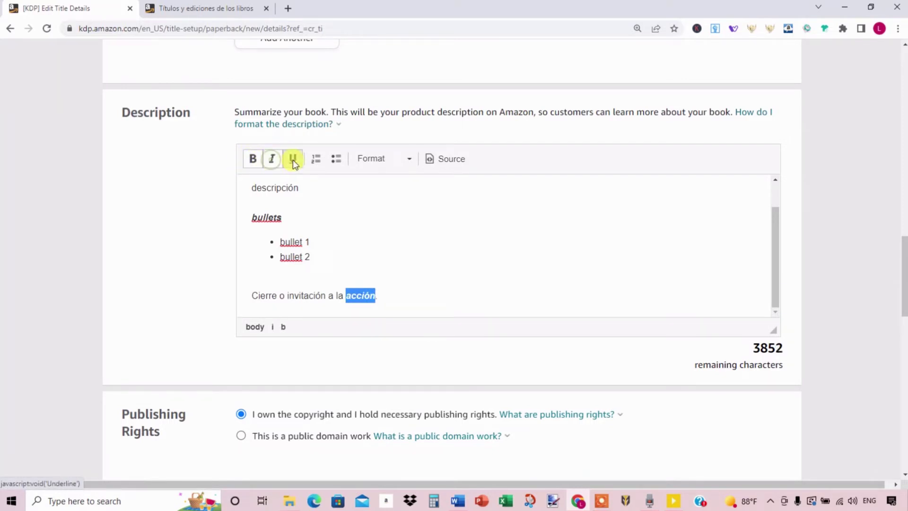
click(294, 159)
click(354, 242)
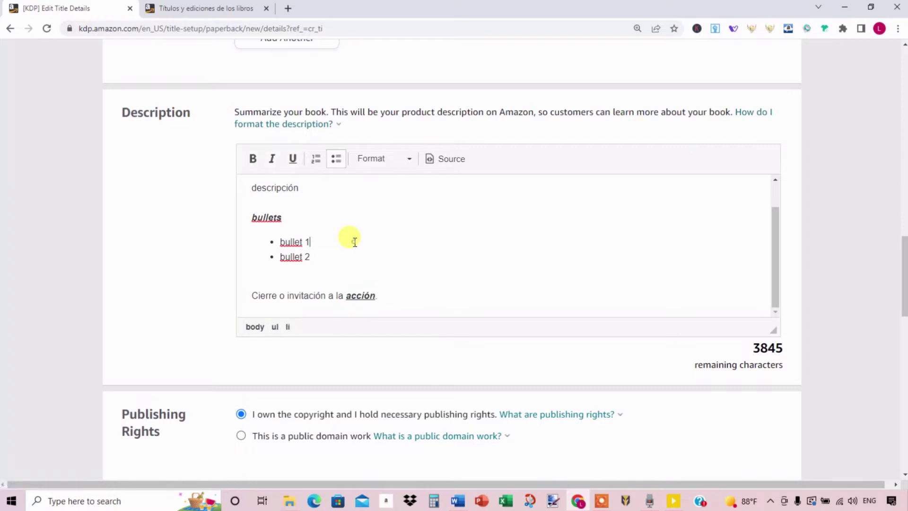
- Review the complete formatted description and highlight its remaining-characters counter
scroll(354, 241, up, 2)
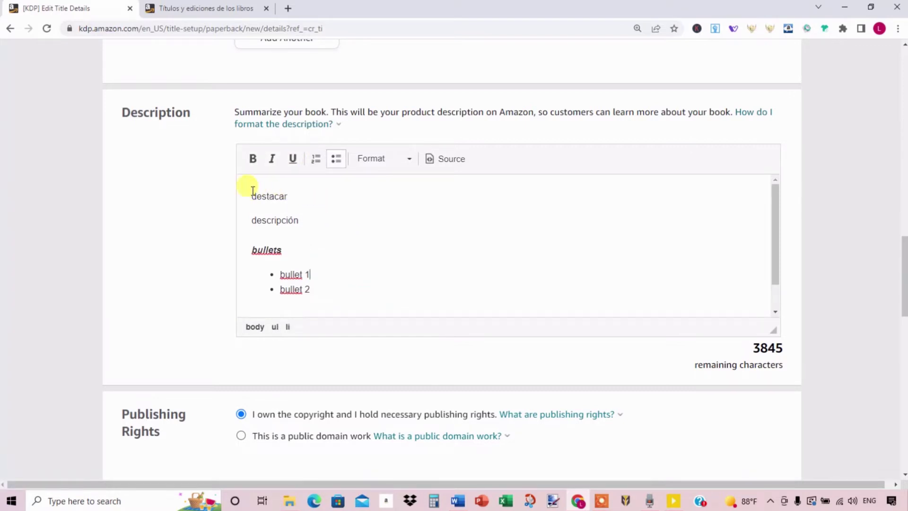
drag(251, 187, 375, 294)
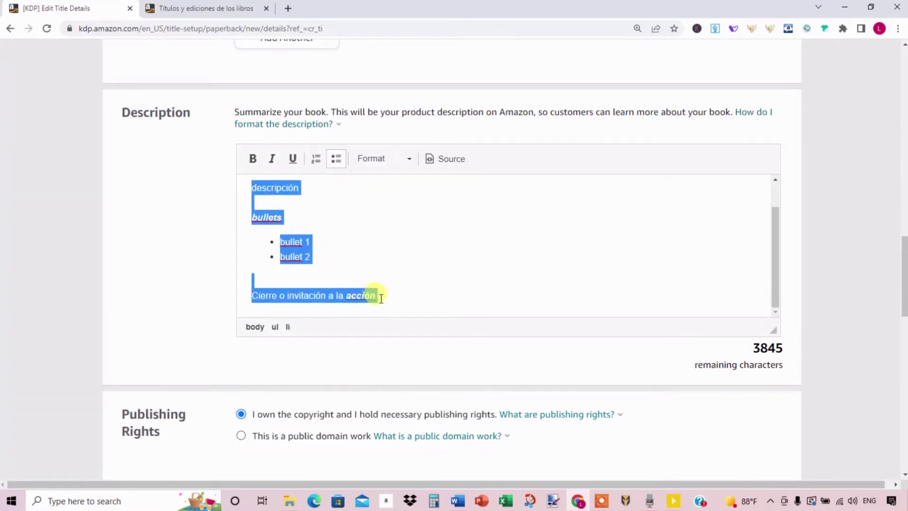
click(383, 262)
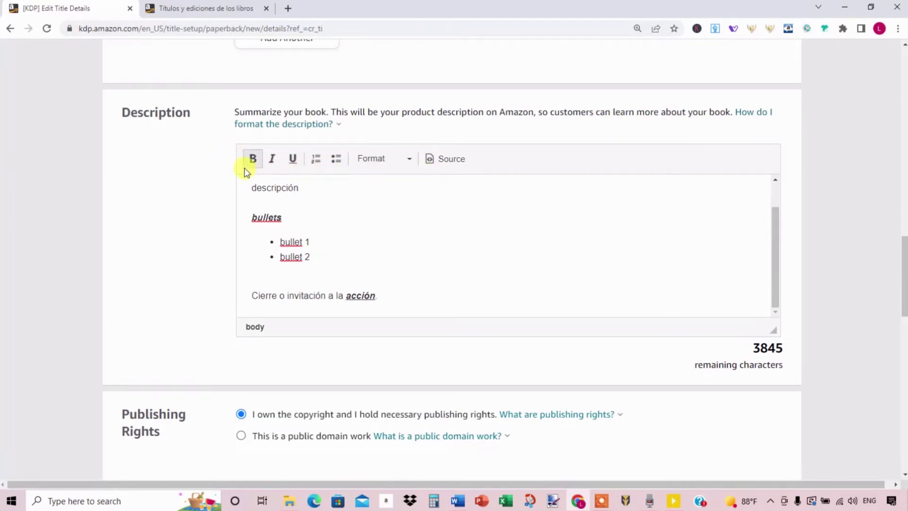
click(393, 254)
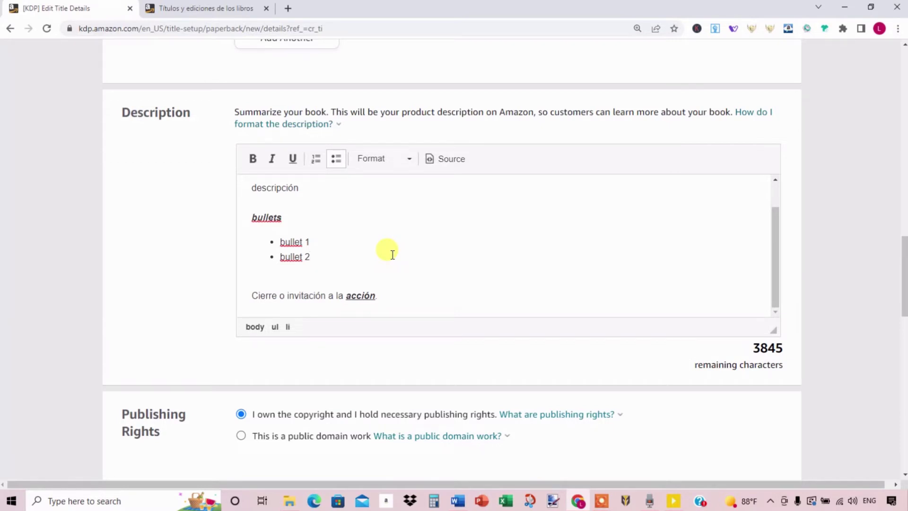
click(331, 273)
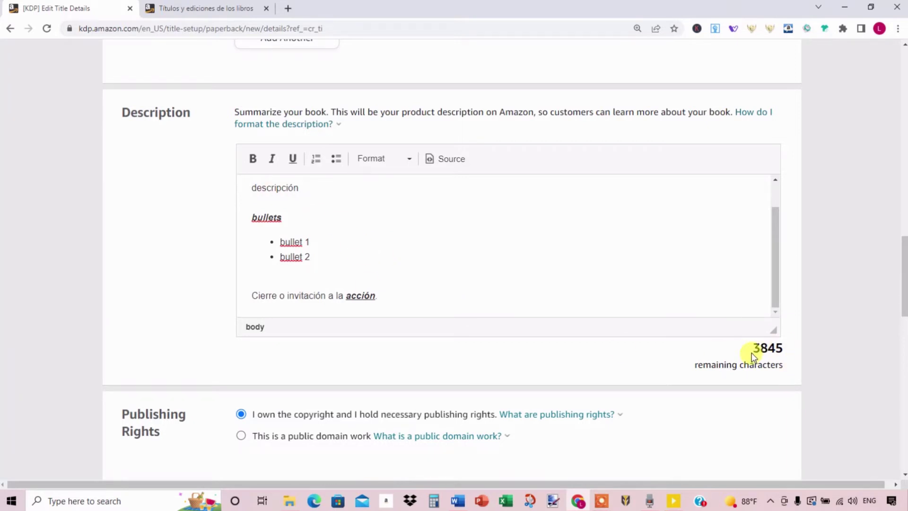
drag(752, 348, 788, 354)
- Delete all the sample text from the book description
drag(393, 295, 240, 178)
click(238, 183)
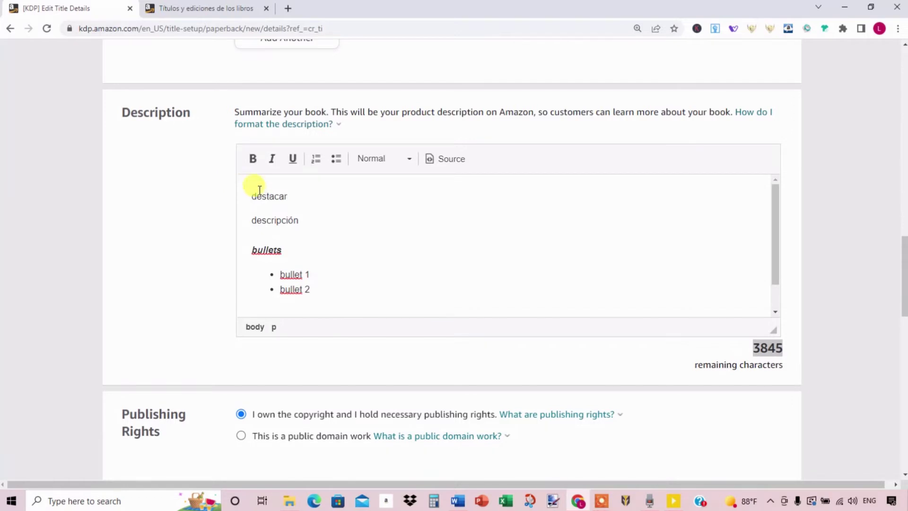
key(ctrl+a)
key(BackSpace)
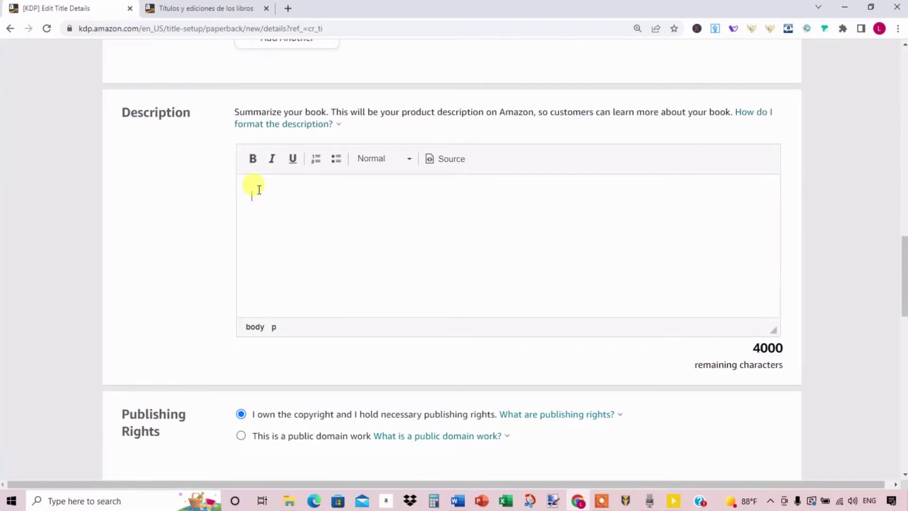
- Check the character limit of the emptied description by highlighting the remaining-characters counter
drag(756, 349, 791, 345)
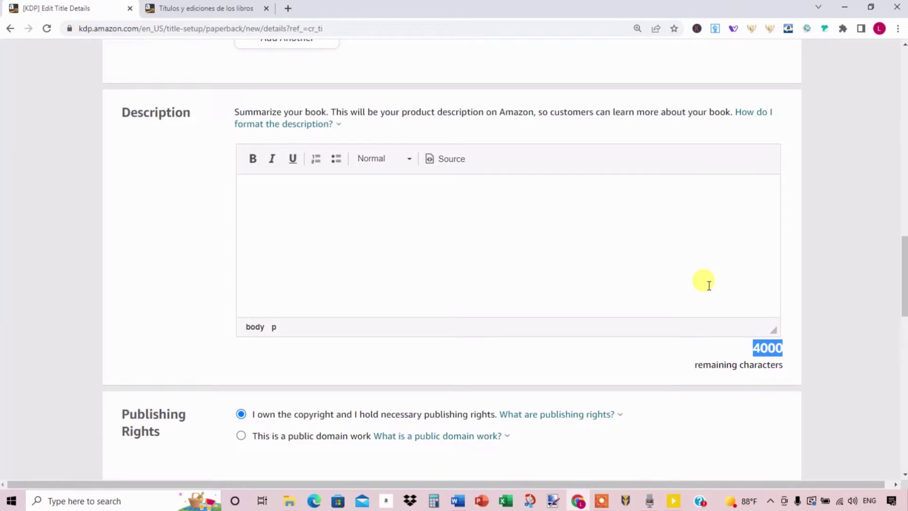
click(757, 347)
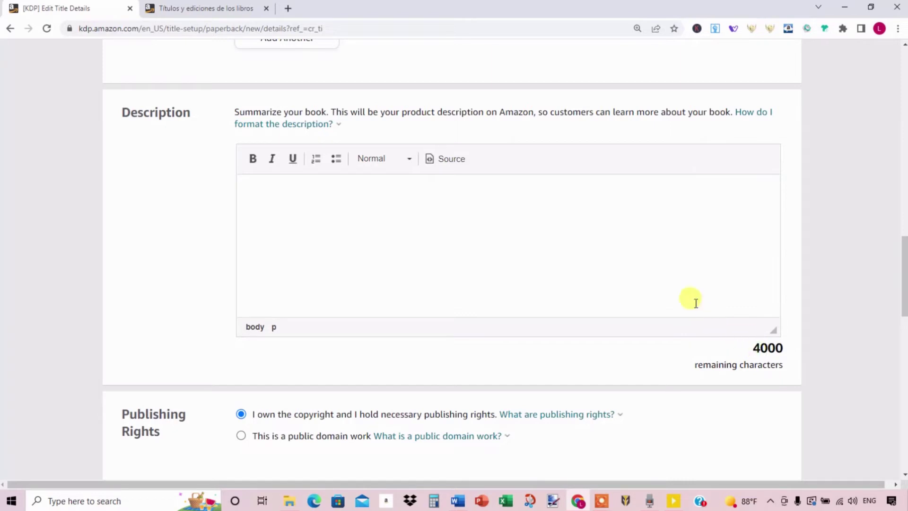
click(641, 244)
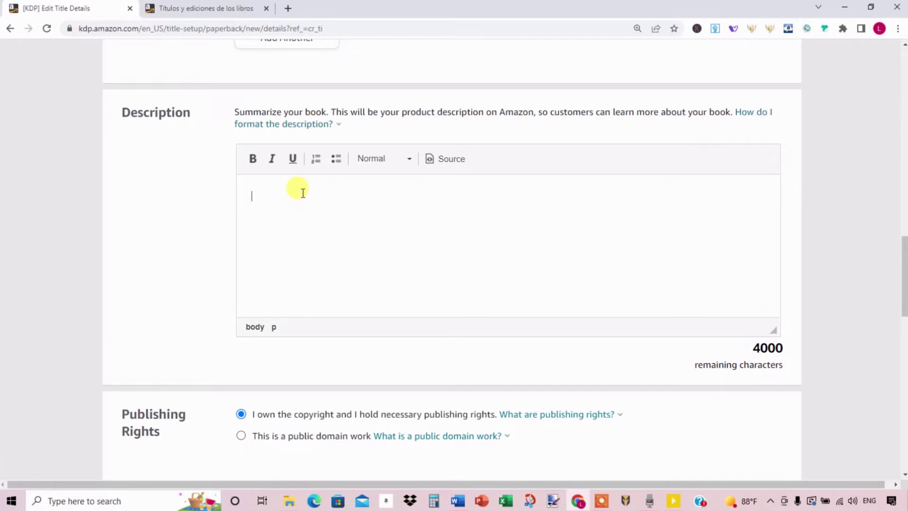
- Examine the Publishing Rights section and open the explanation of what a public domain work is
scroll(301, 190, down, 2)
scroll(318, 160, down, 1)
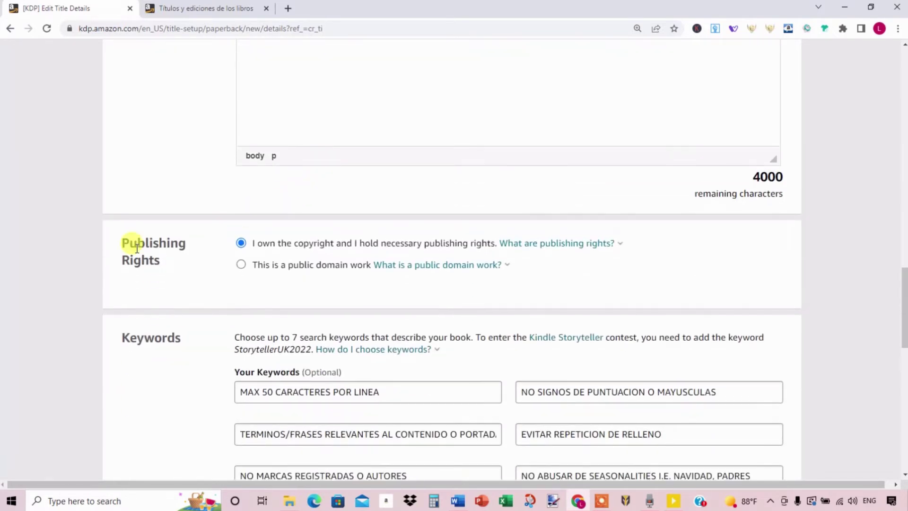
drag(122, 241, 174, 264)
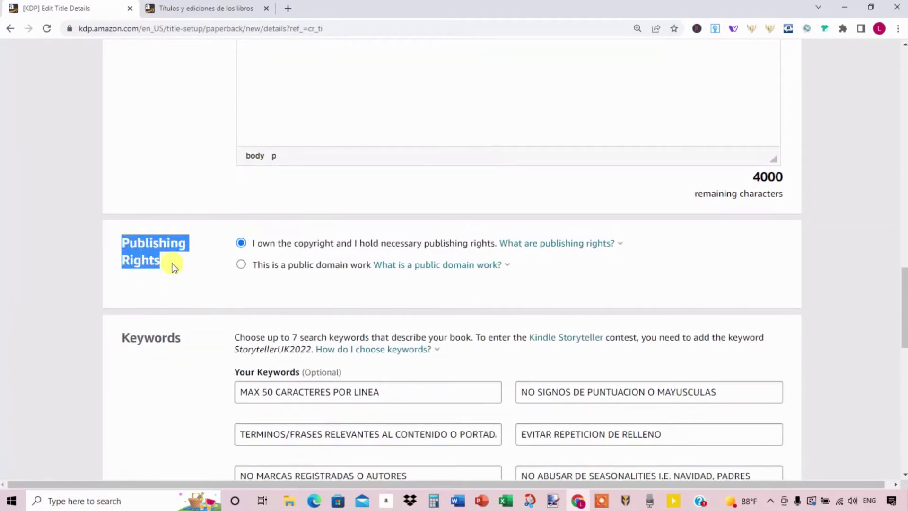
click(172, 266)
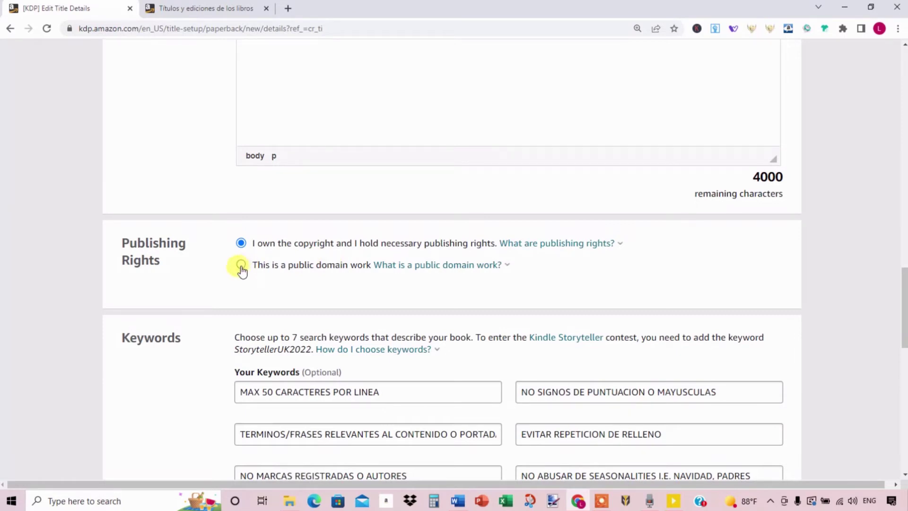
click(421, 266)
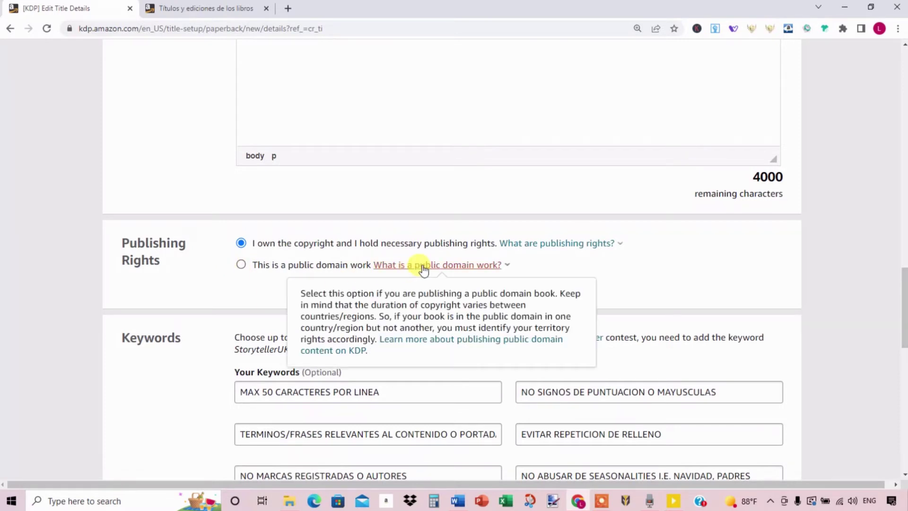
click(333, 272)
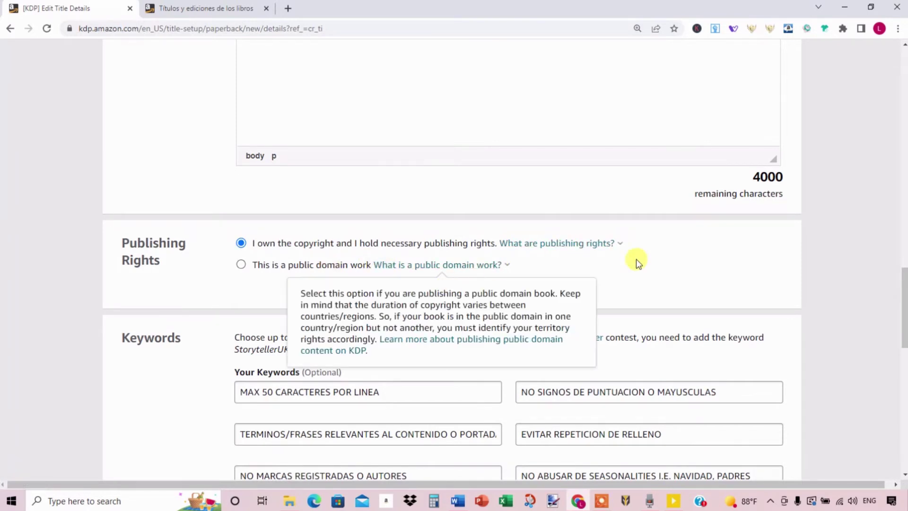
- Examine the Keywords section and its seven keyword fields, looking back at the Contributors and Description sections
scroll(751, 237, down, 2)
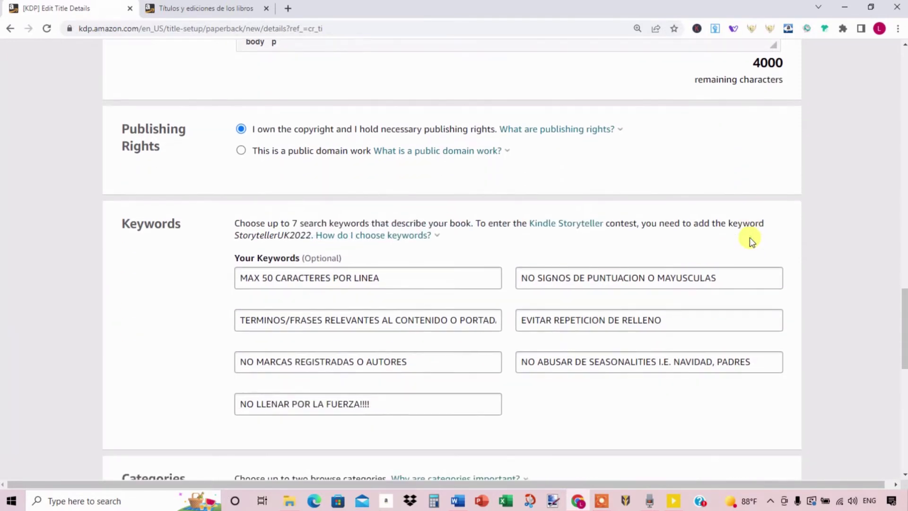
double_click(147, 225)
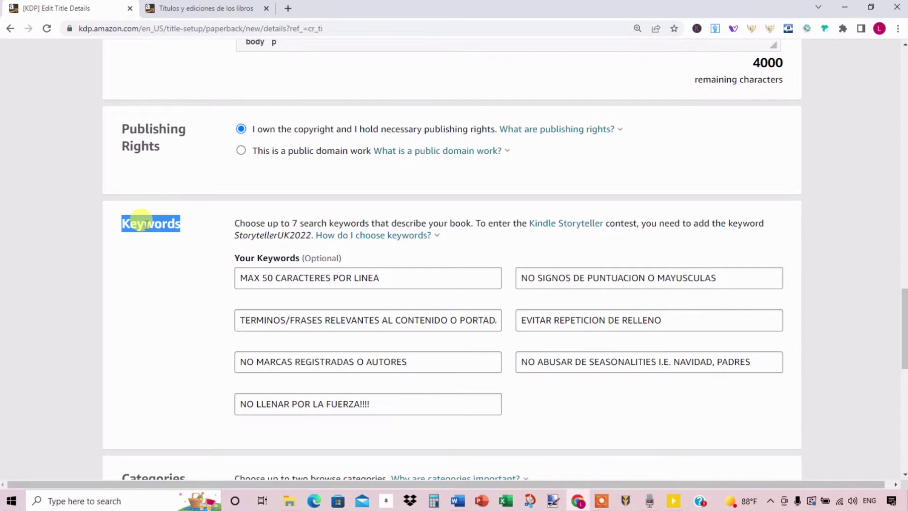
click(193, 283)
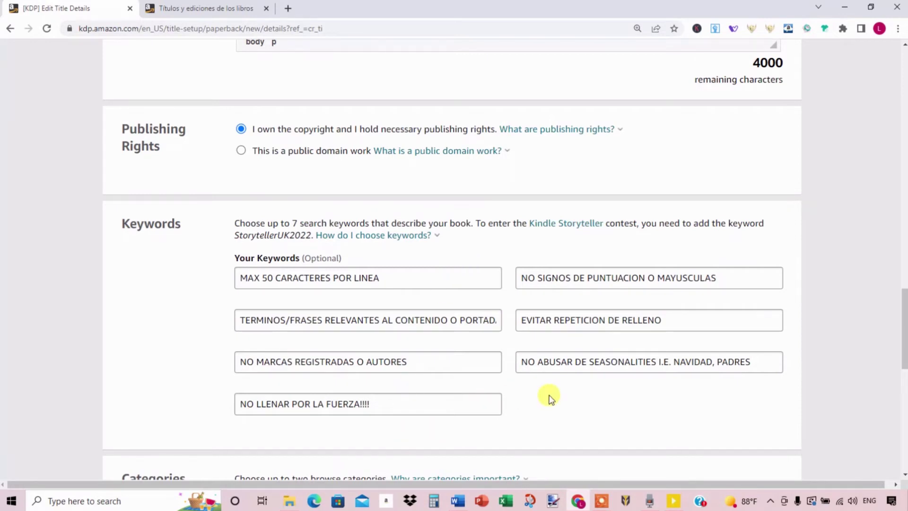
click(417, 274)
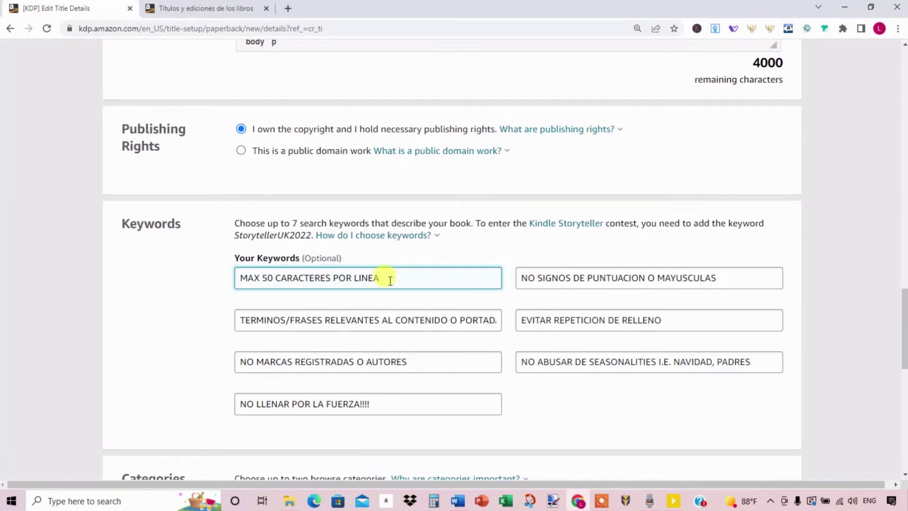
scroll(390, 281, up, 5)
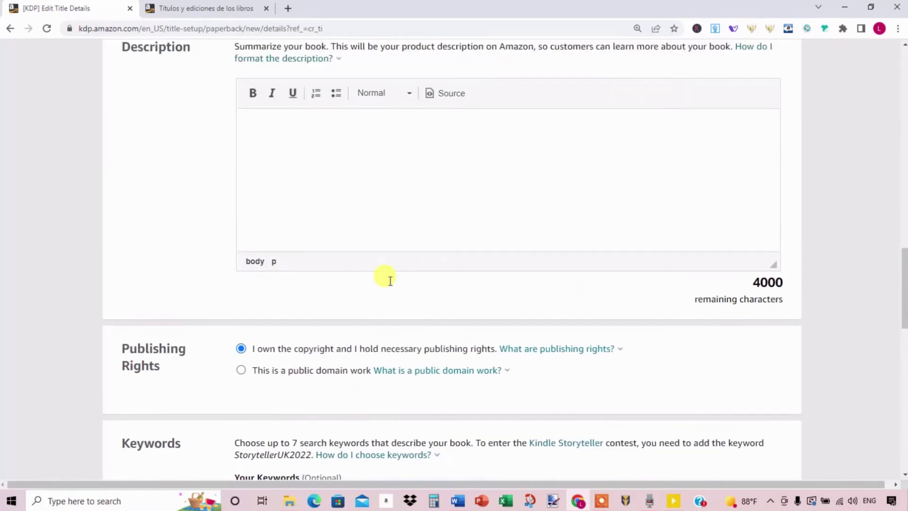
scroll(383, 244, up, 3)
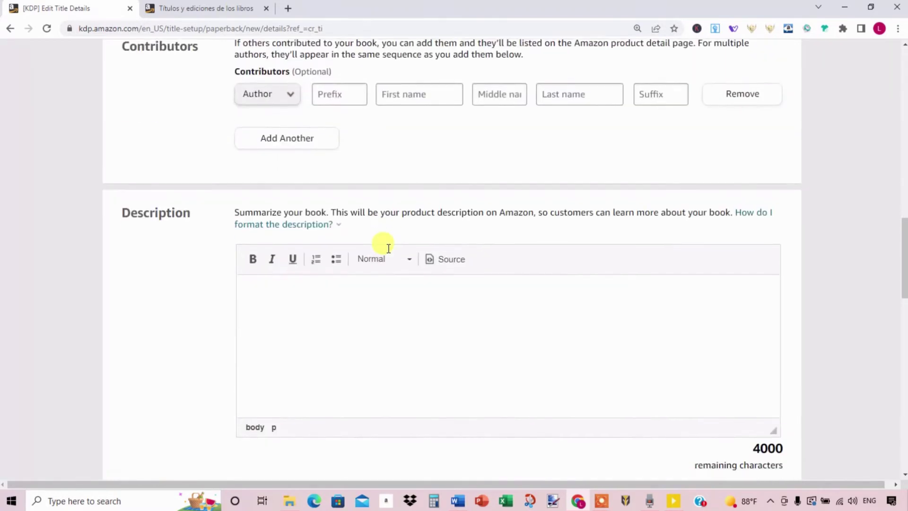
scroll(386, 242, down, 10)
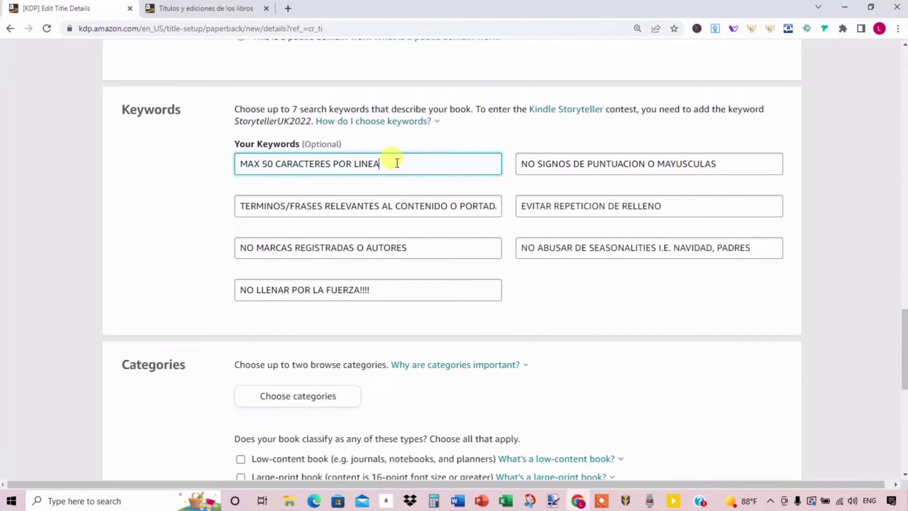
scroll(396, 161, up, 1)
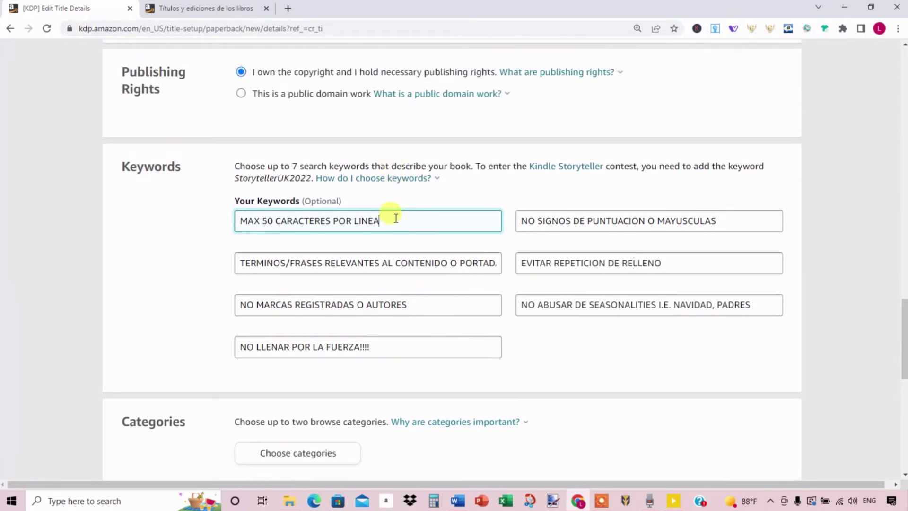
- Highlight the first two keyword notes, on the 50-character limit per line and on avoiding punctuation marks or capitals
drag(391, 216, 208, 239)
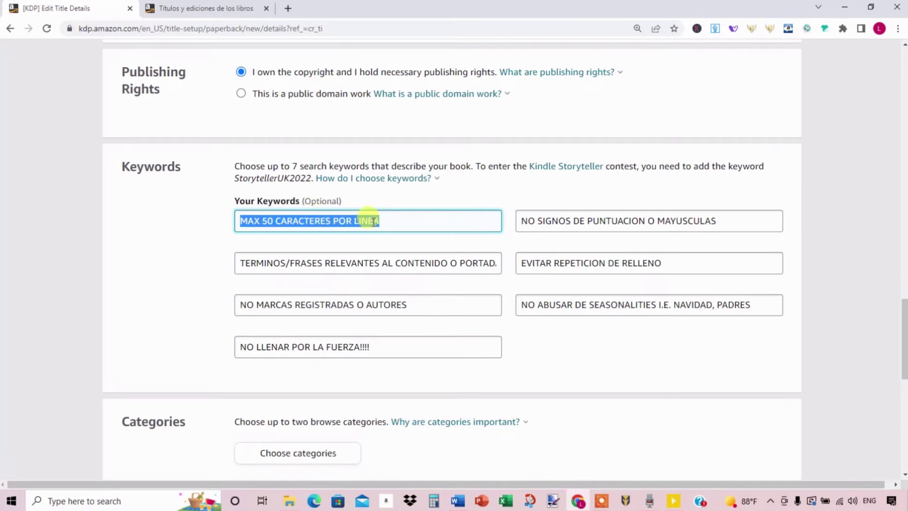
click(331, 221)
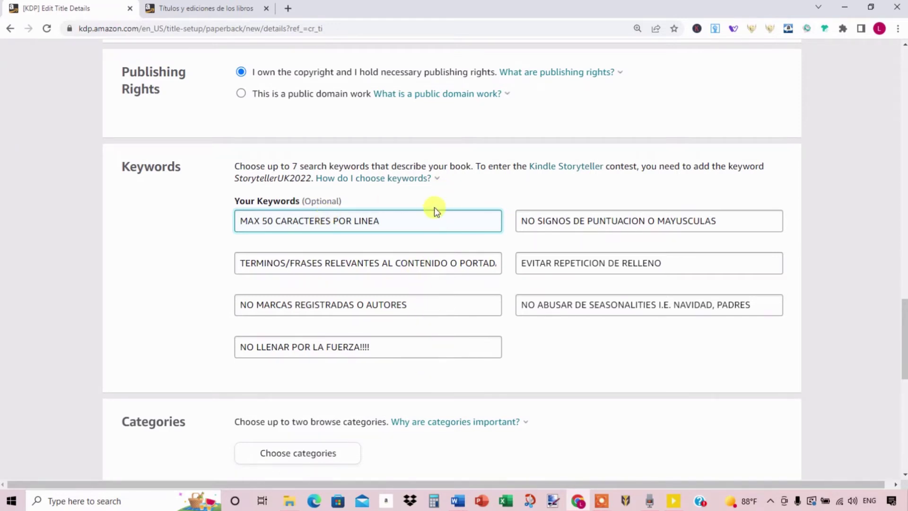
click(425, 219)
drag(523, 219, 719, 211)
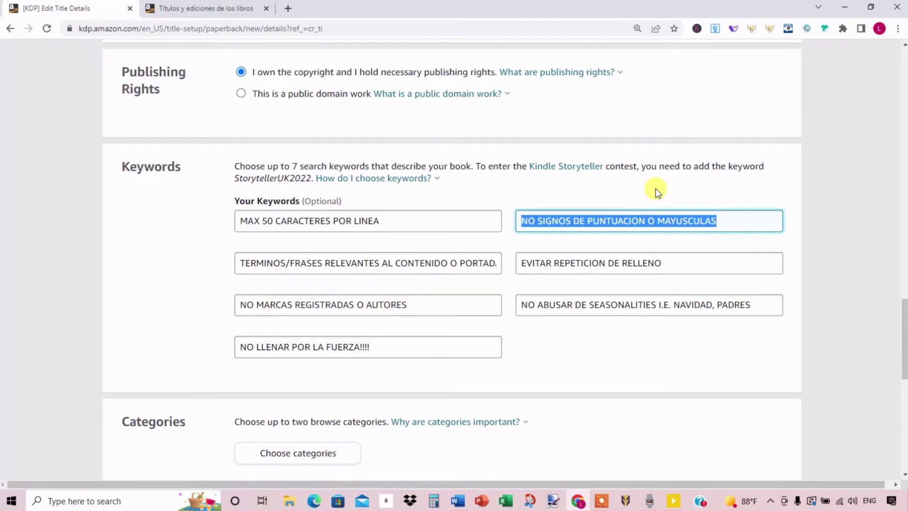
click(628, 225)
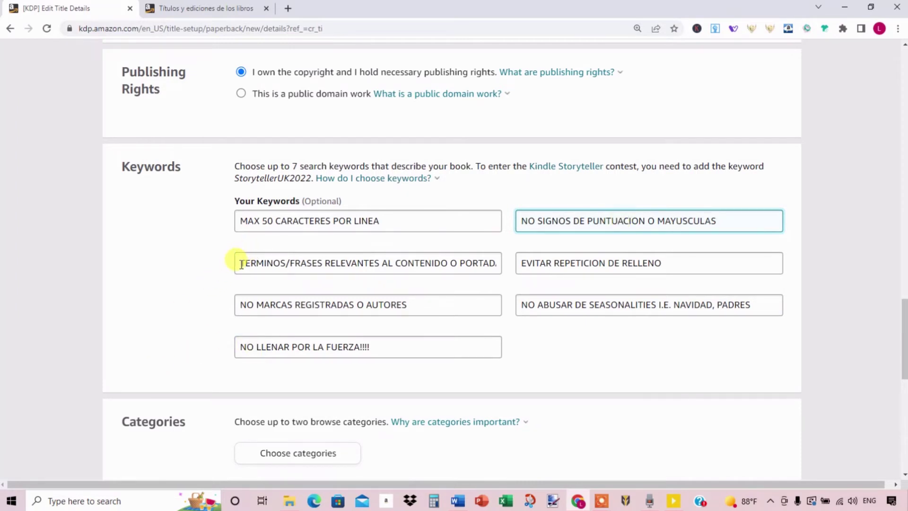
- Highlight the third keyword note, on using terms and phrases relevant to the content or cover
drag(241, 264, 509, 273)
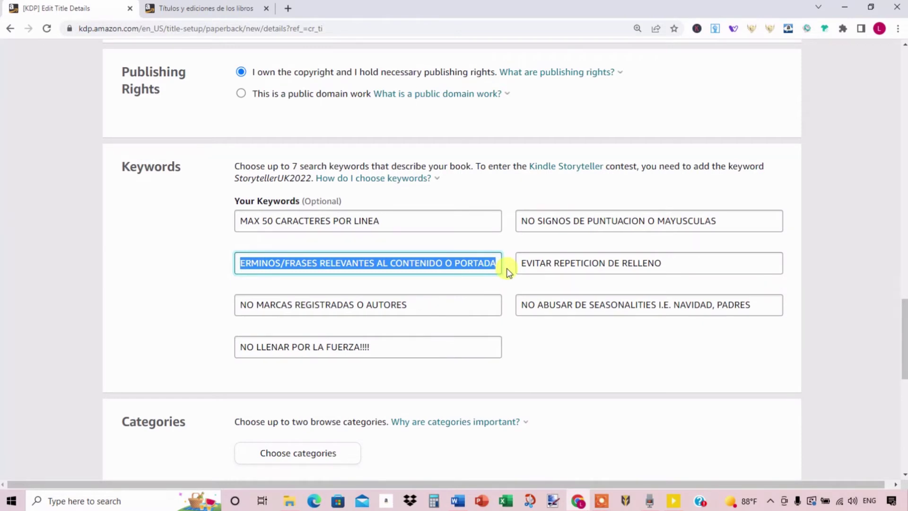
click(507, 273)
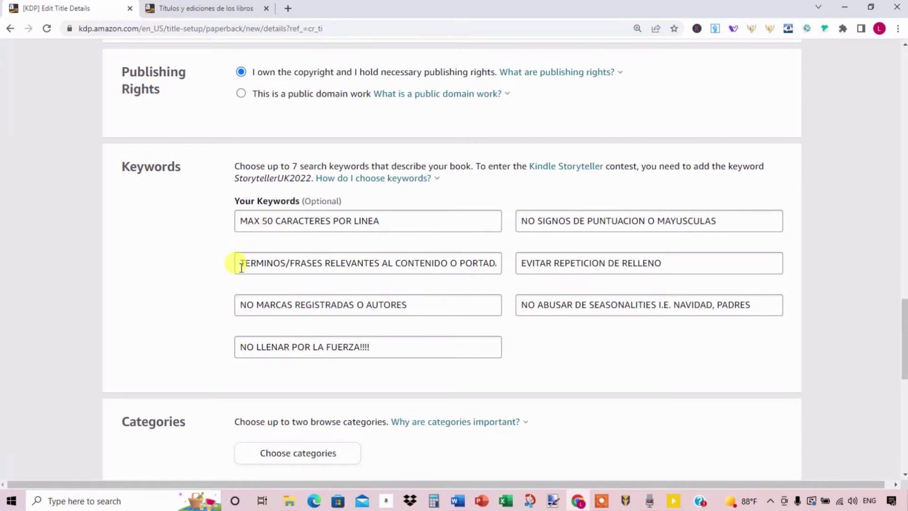
drag(239, 265, 510, 266)
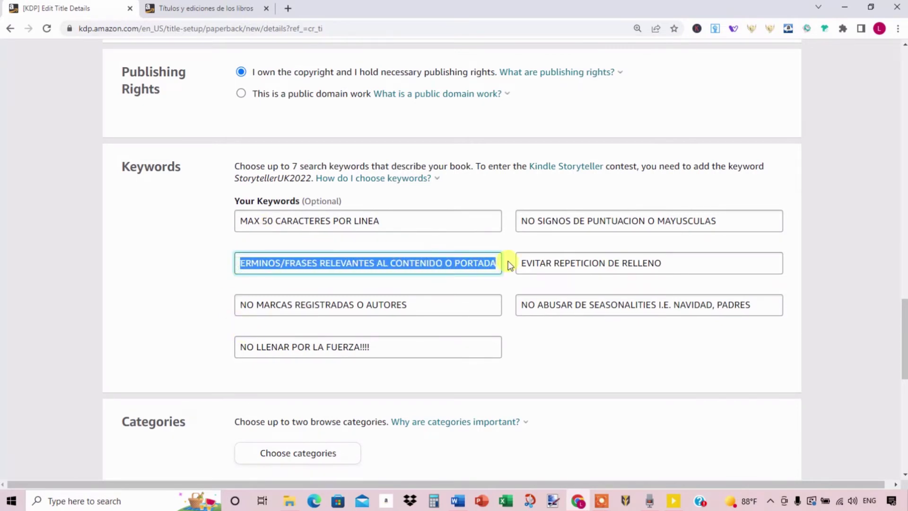
click(510, 266)
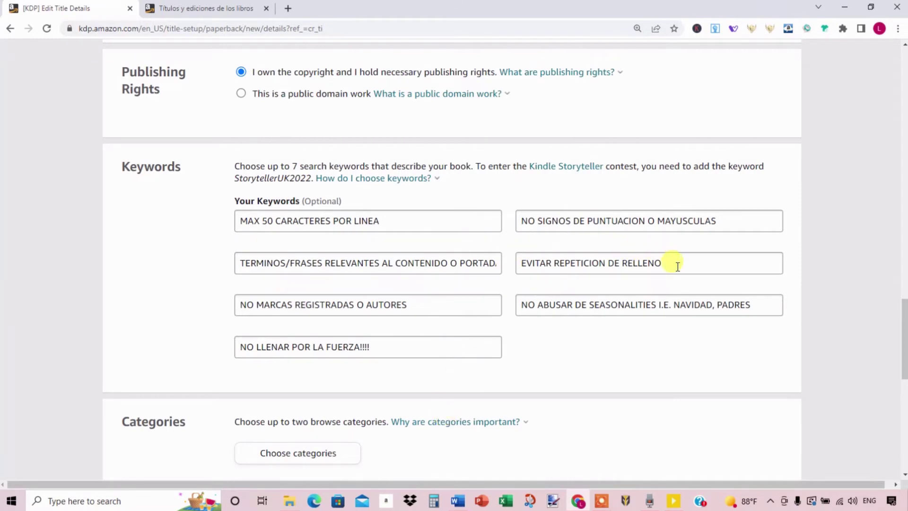
- Highlight the fourth keyword note, "EVITAR REPETICION DE RELLENO", to review the advice on filler repetition
drag(674, 263, 523, 271)
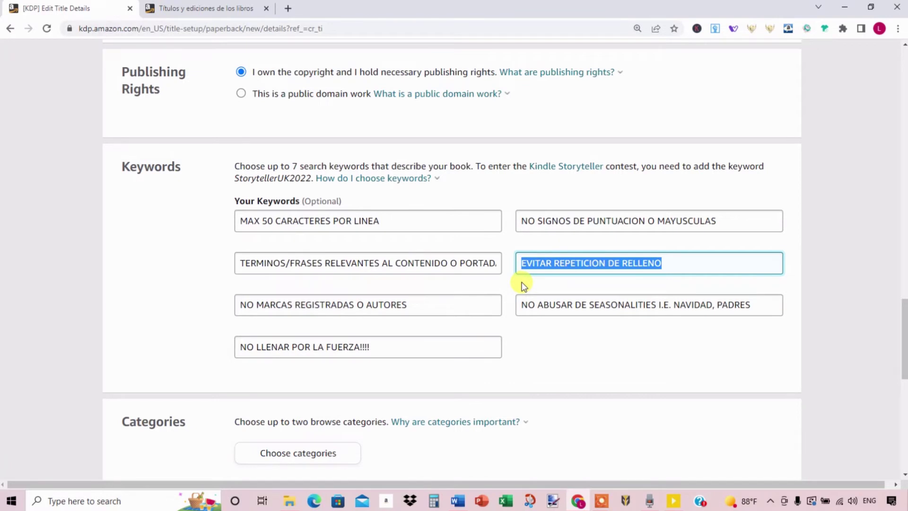
click(524, 286)
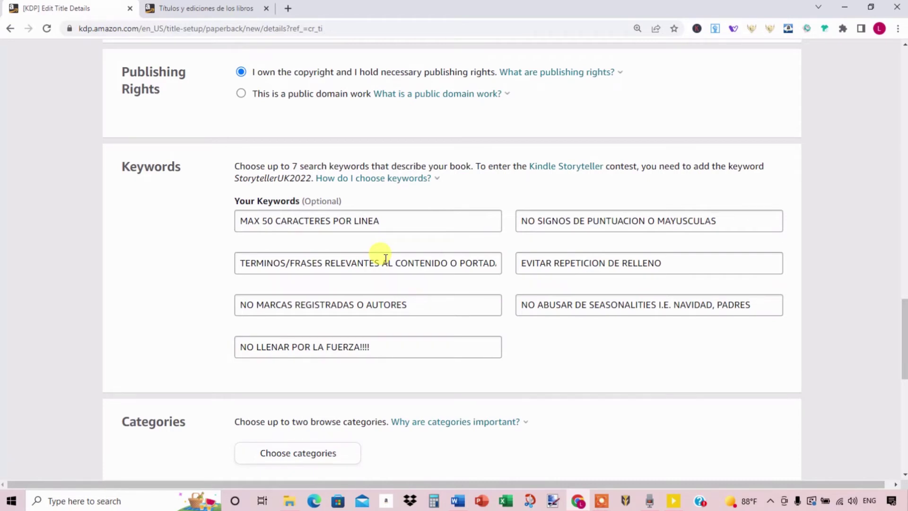
drag(673, 260, 515, 278)
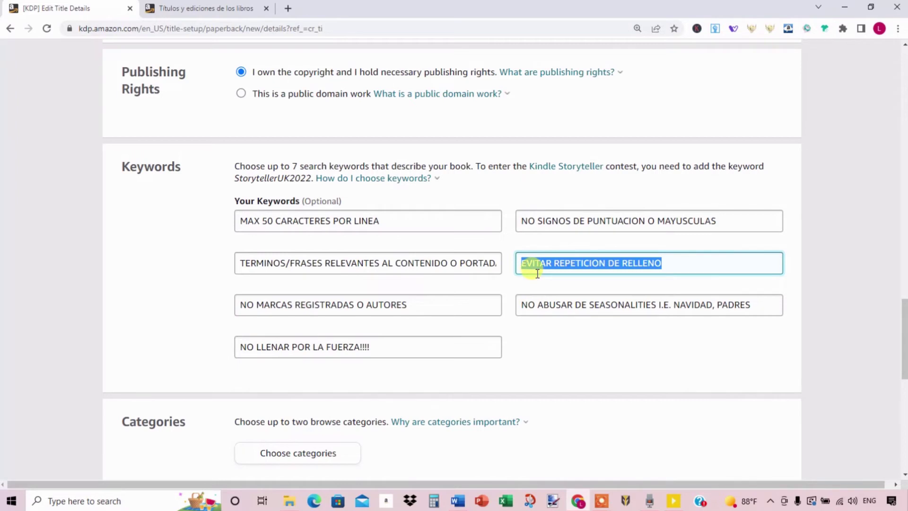
click(550, 238)
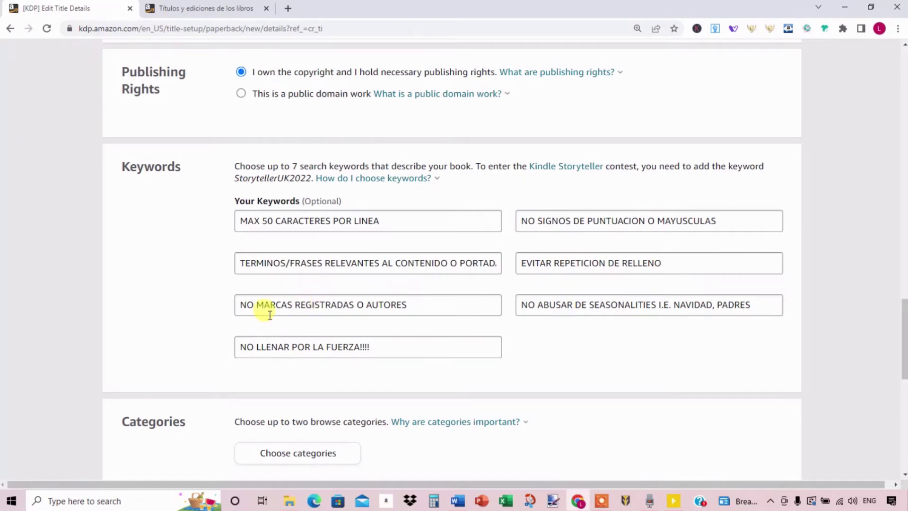
- Highlight the fifth keyword note, "NO MARCAS REGISTRADAS O AUTORES", to review the rule on trademarks and authors
drag(237, 308, 416, 308)
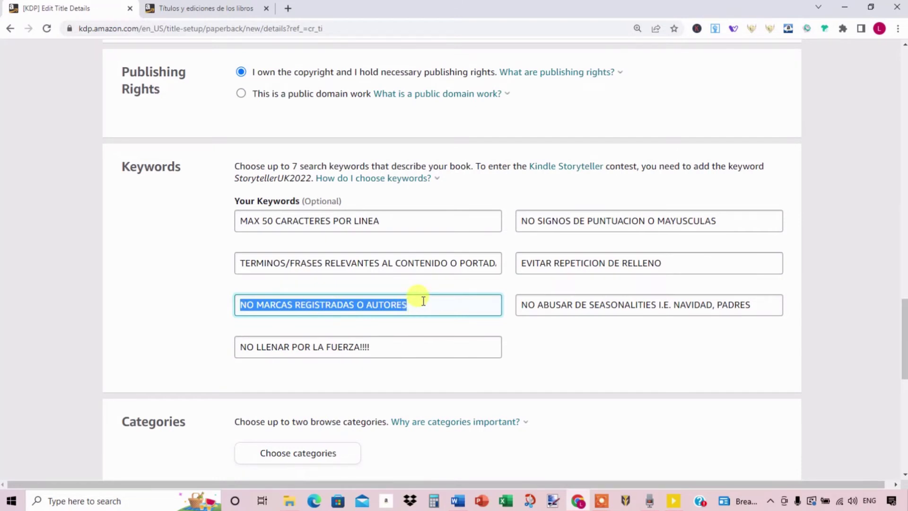
click(423, 302)
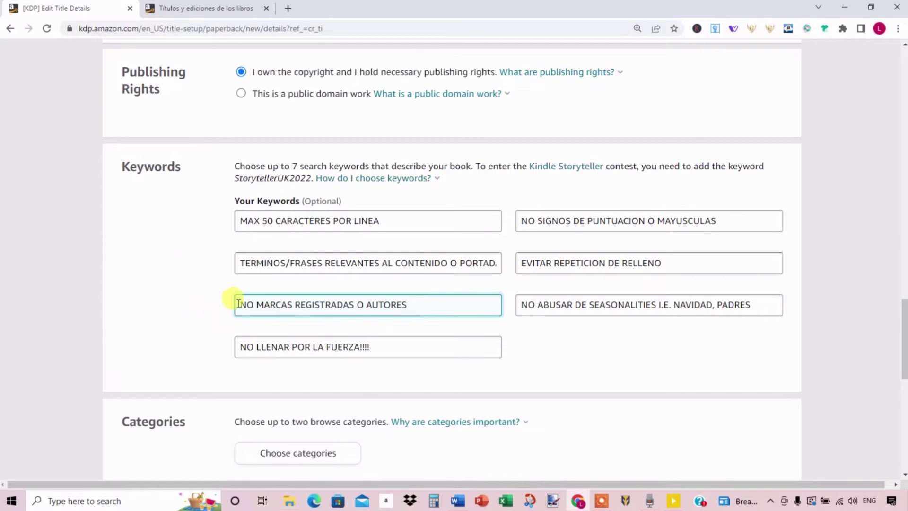
drag(239, 303, 415, 306)
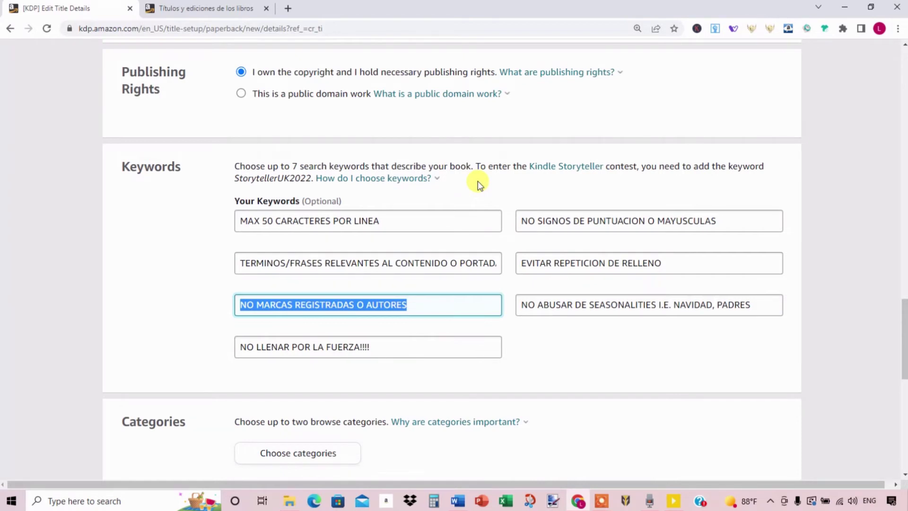
click(431, 305)
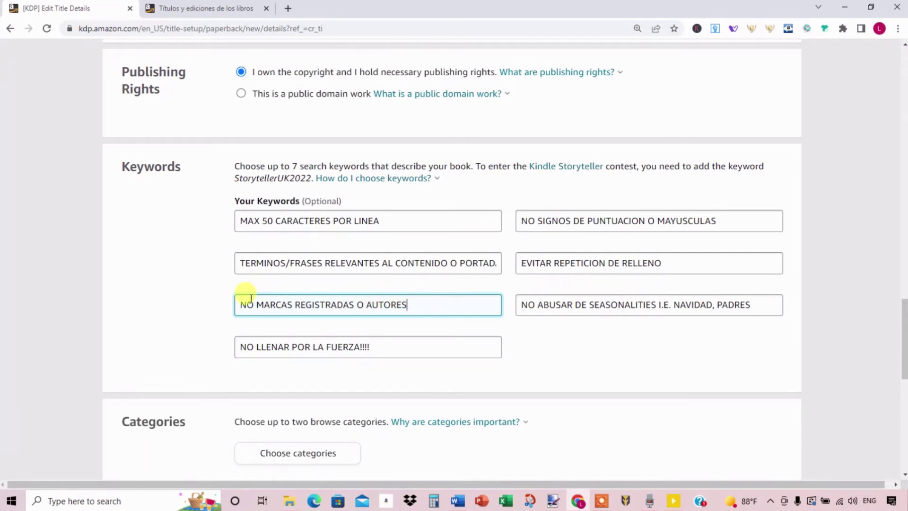
drag(235, 304, 416, 303)
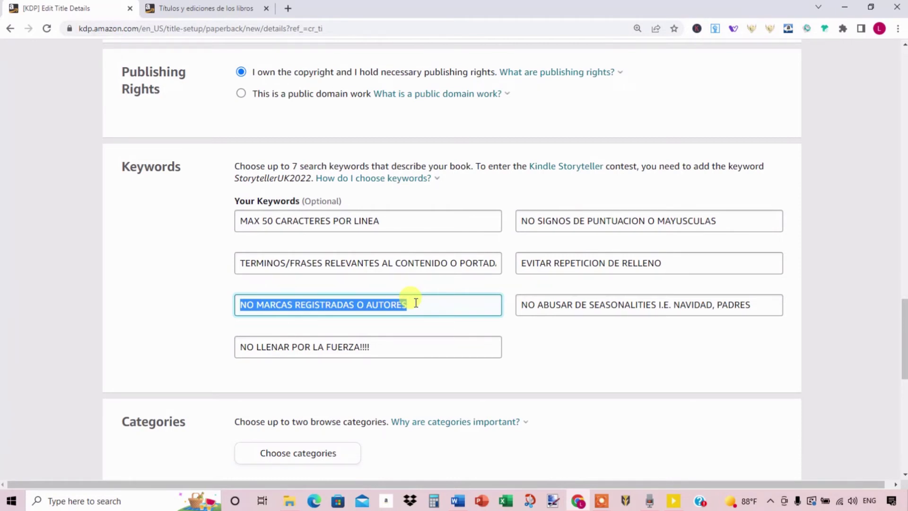
- Highlight the sixth keyword note, on not overusing seasonal terms such as "NAVIDAD, PADRES"
click(524, 305)
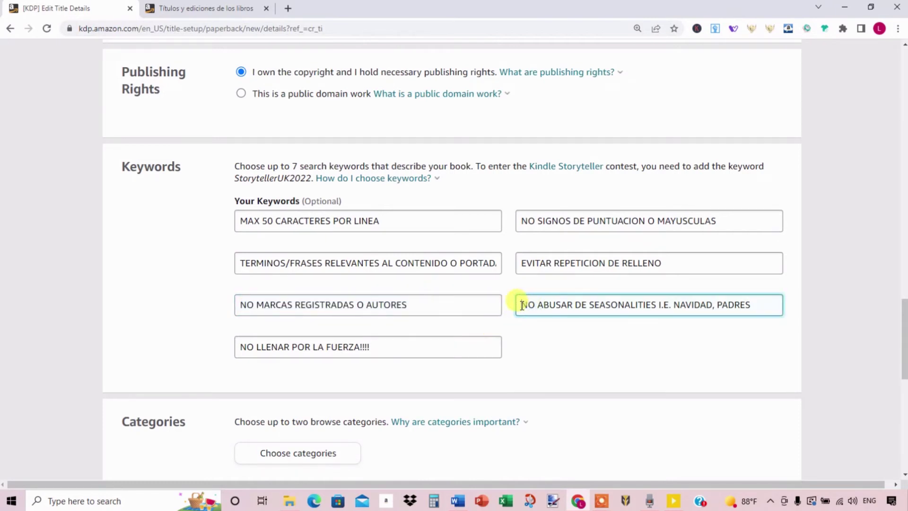
drag(519, 305, 752, 305)
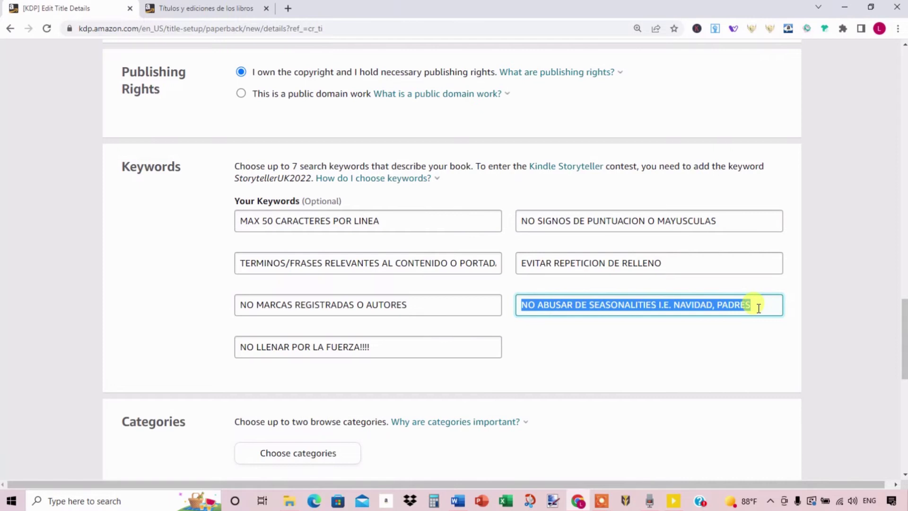
click(679, 333)
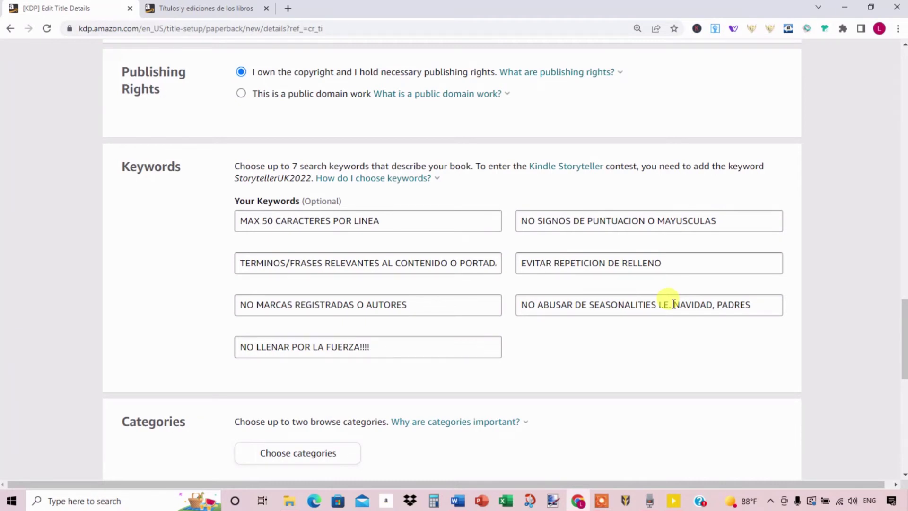
scroll(671, 327, up, 1)
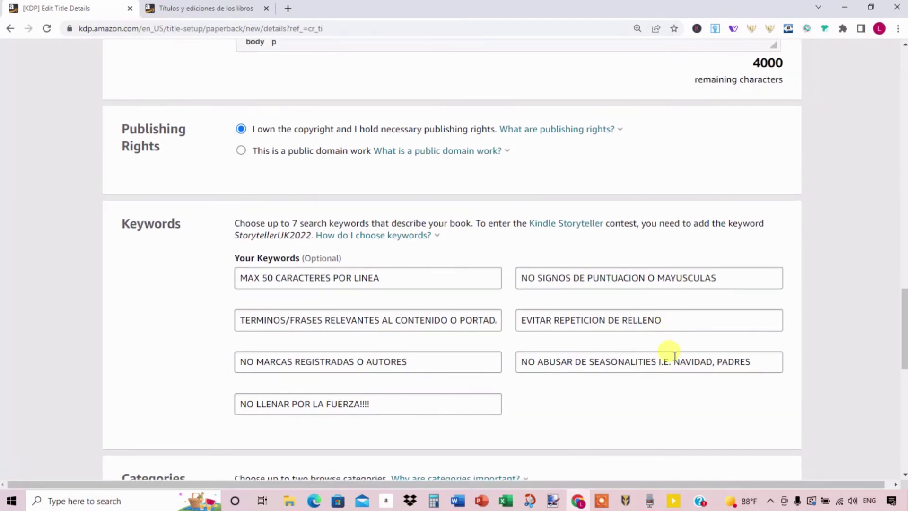
scroll(675, 355, down, 1)
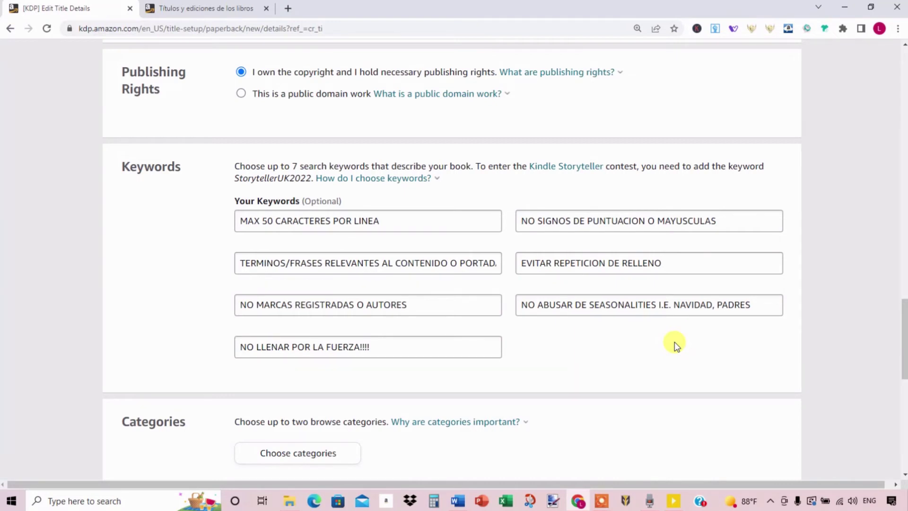
- Review the last keyword note, "NO LLENAR POR LA FUERZA!!!!", and bring the Categories section into view
drag(410, 347, 214, 356)
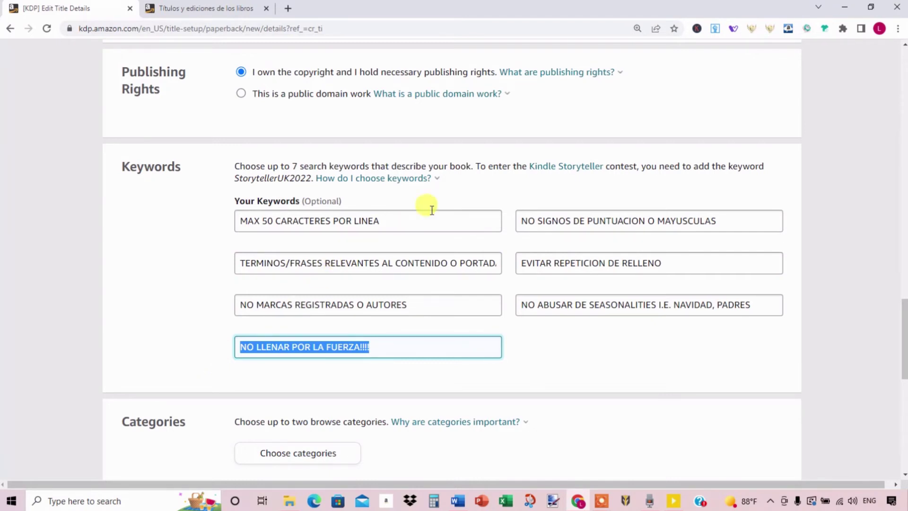
click(420, 218)
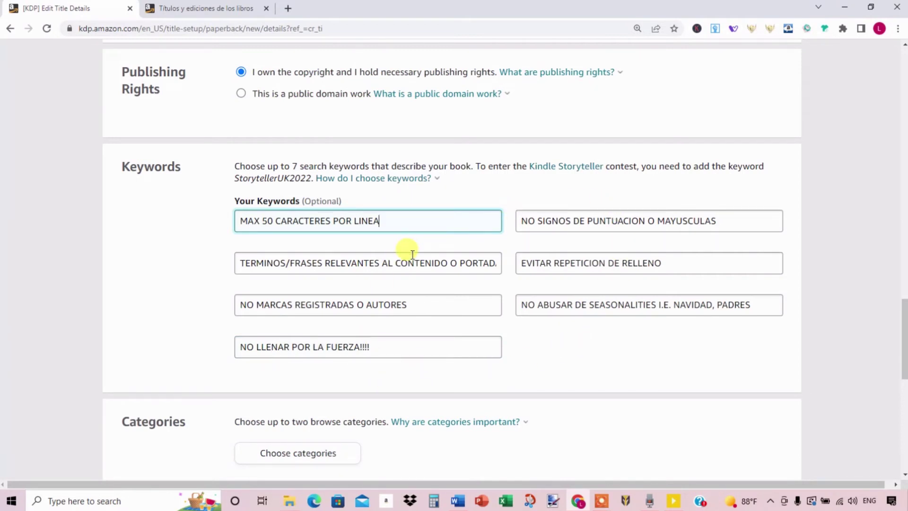
click(406, 344)
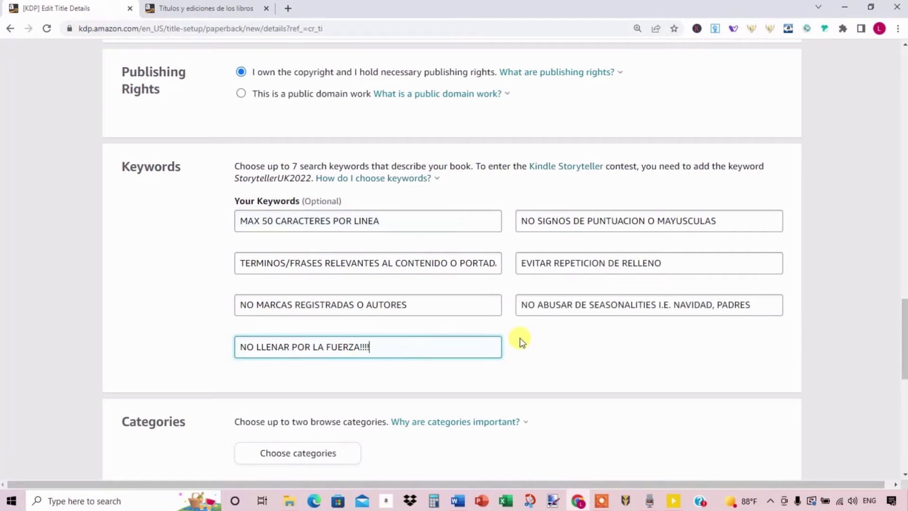
scroll(520, 338, down, 1)
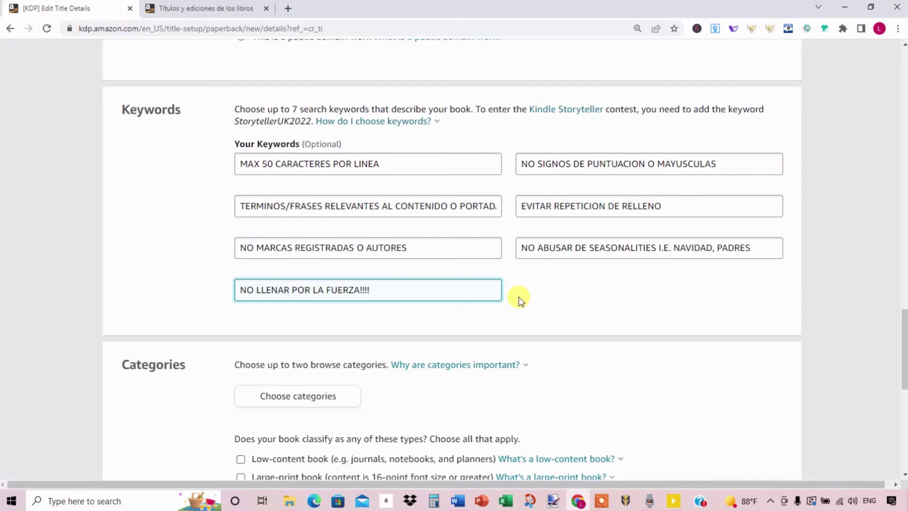
scroll(520, 299, down, 2)
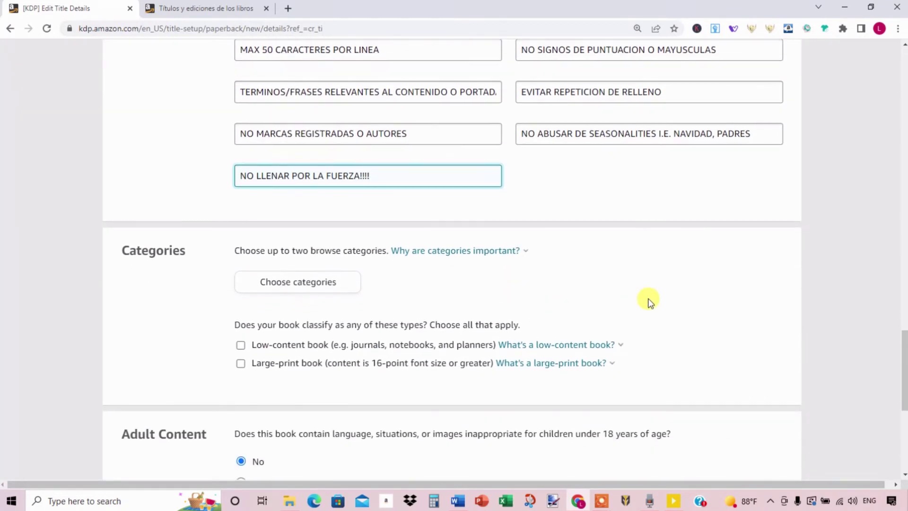
- Switch to the Amazon Best Sellers page and look through the list of book departments
click(649, 301)
scroll(625, 235, down, 1)
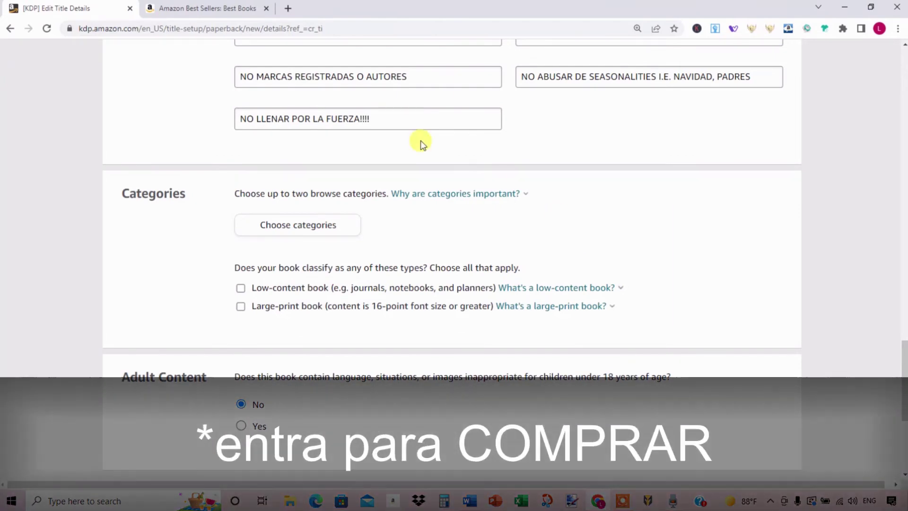
click(196, 8)
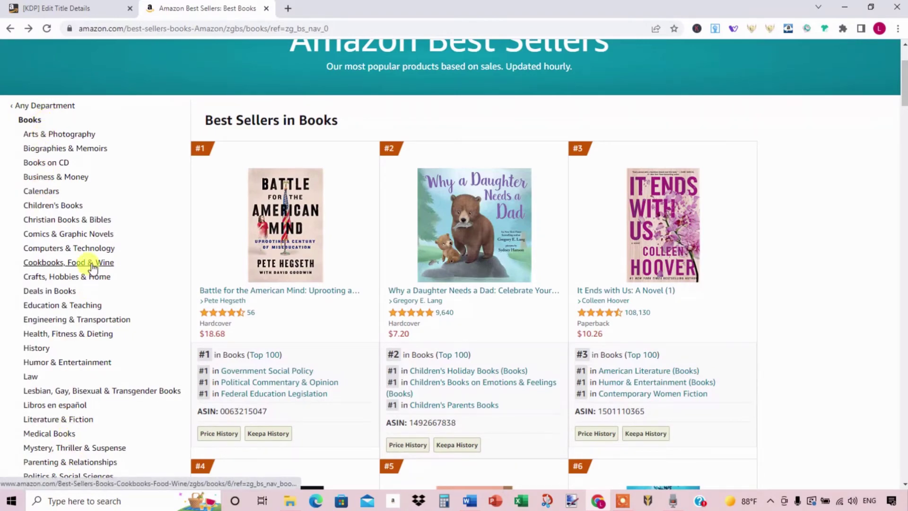
scroll(90, 265, down, 5)
scroll(90, 265, up, 5)
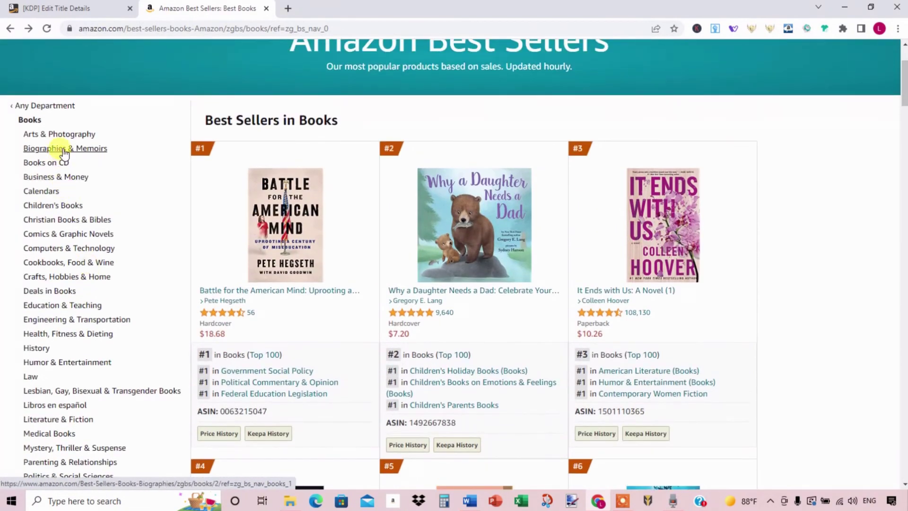
- Open the Arts & Photography best sellers and look through that department's subcategories
click(66, 137)
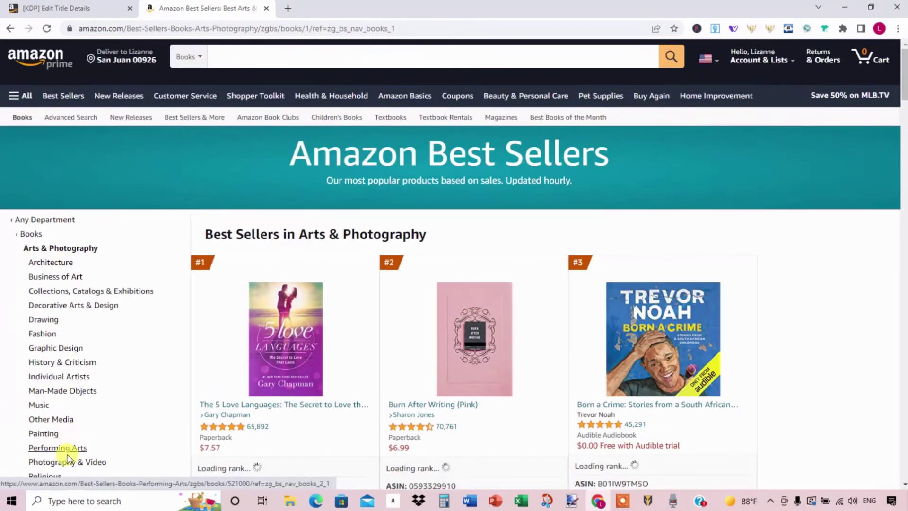
scroll(64, 357, down, 5)
scroll(65, 360, up, 4)
scroll(67, 359, up, 1)
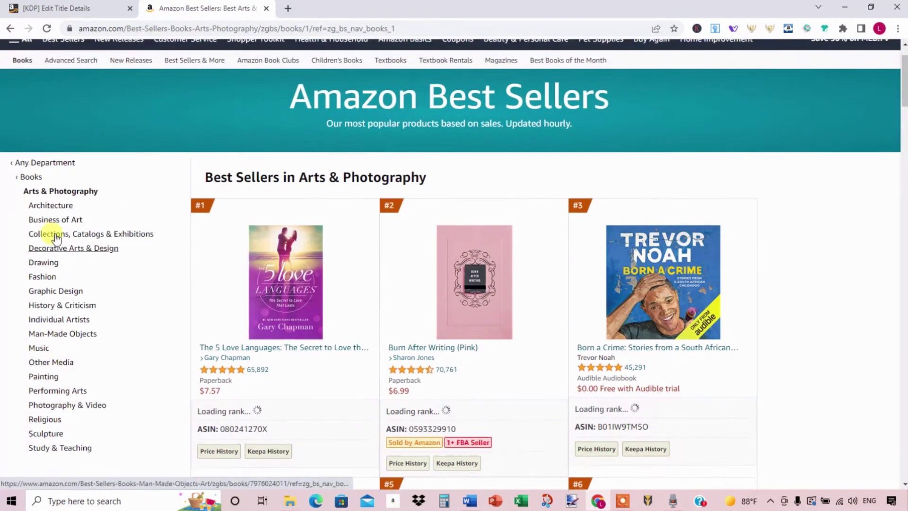
- Return to the best sellers for all Books and review the full department list again
click(32, 179)
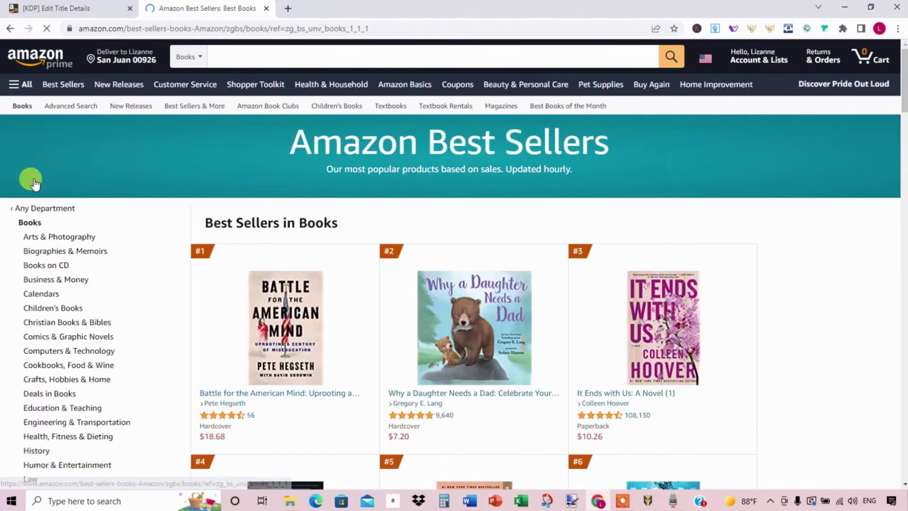
scroll(116, 264, down, 2)
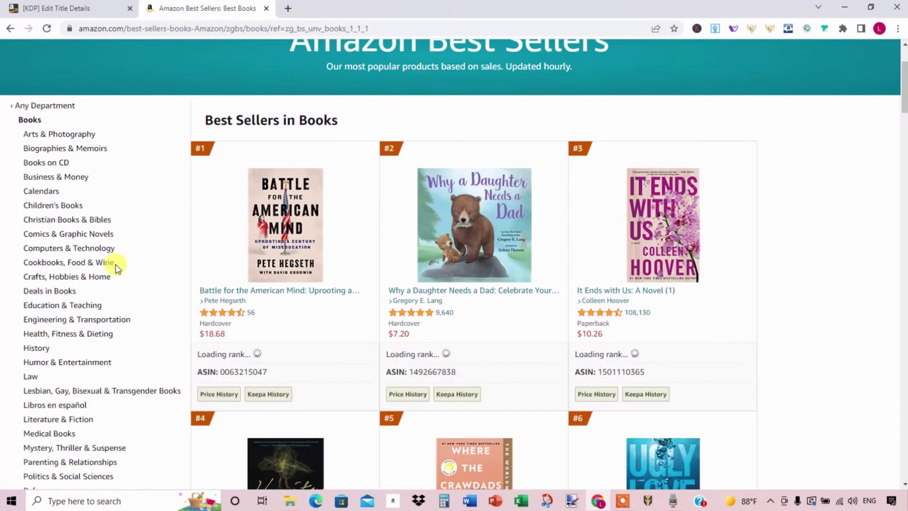
scroll(115, 264, down, 6)
scroll(116, 264, up, 6)
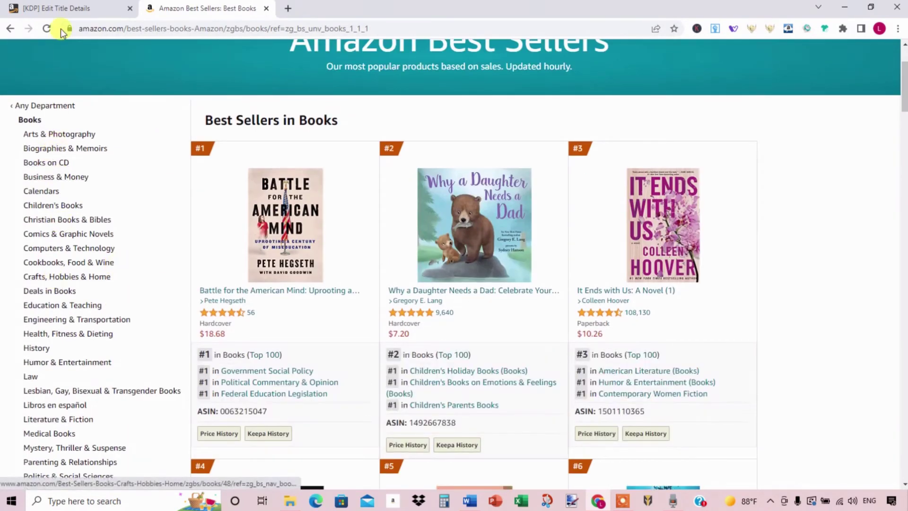
- Open the category chooser in the paperback's details and compare its options with the Best Sellers book departments
click(95, 9)
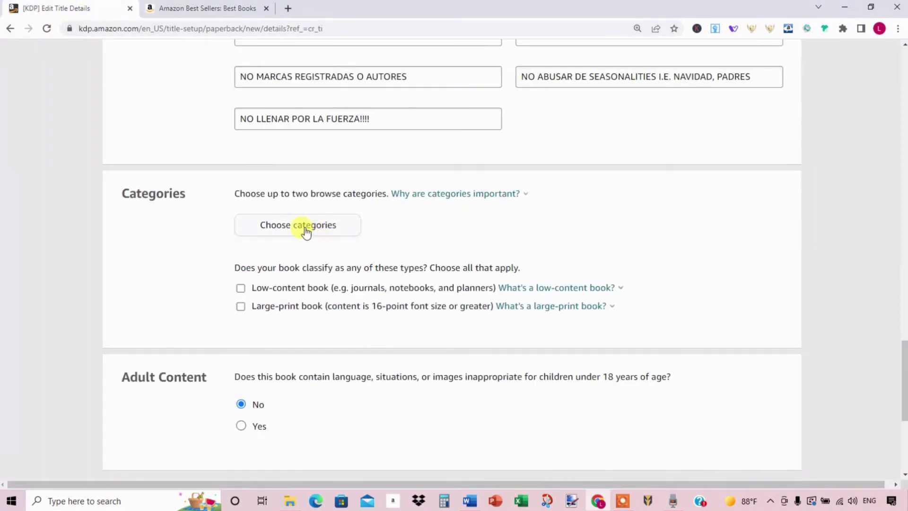
click(305, 231)
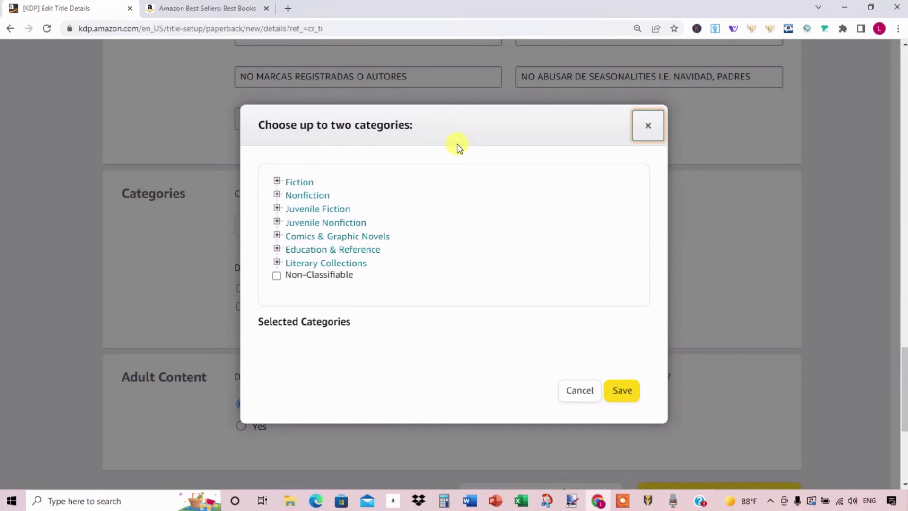
click(184, 7)
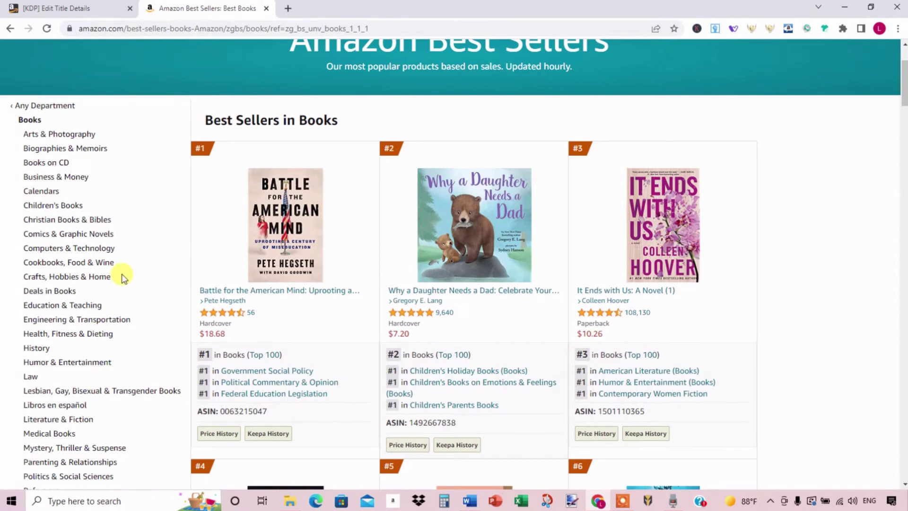
click(89, 12)
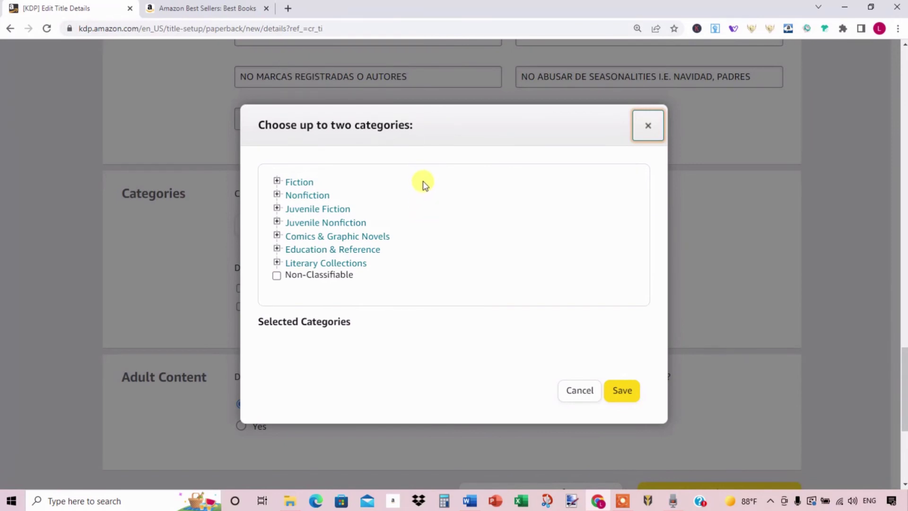
- Expand the Nonfiction categories and examine the subcategories available under Business & Economics
click(277, 195)
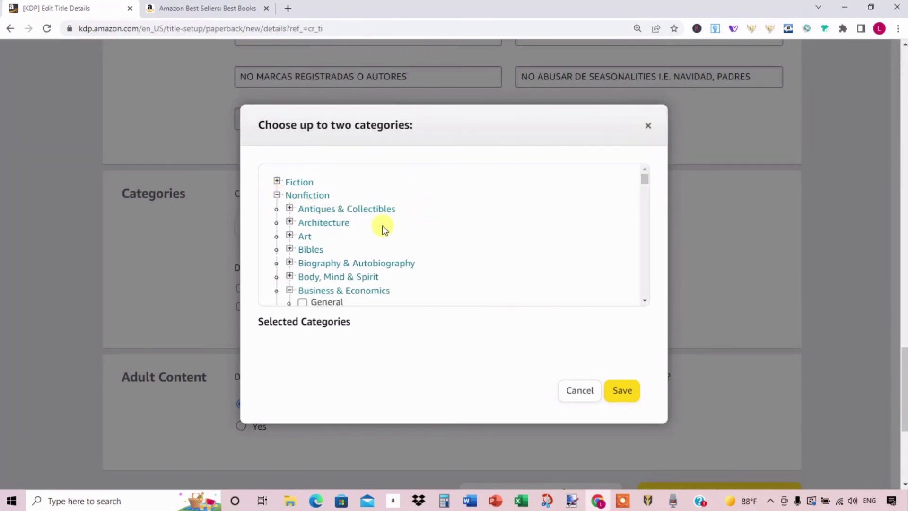
scroll(431, 241, down, 1)
scroll(432, 242, down, 2)
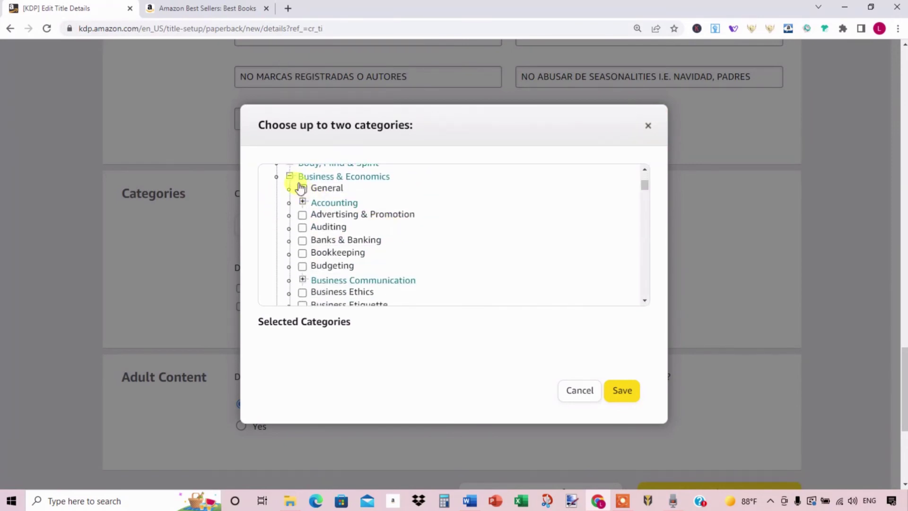
scroll(435, 211, up, 3)
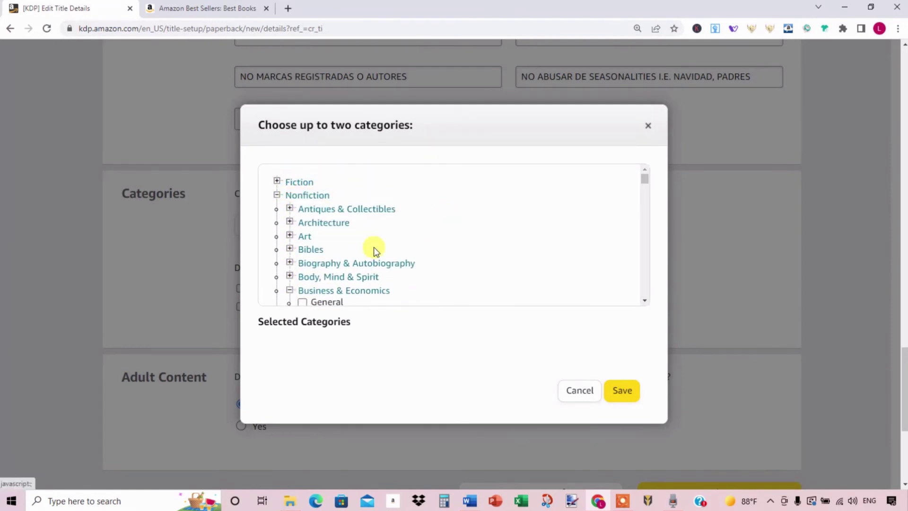
scroll(374, 246, down, 4)
scroll(373, 242, up, 1)
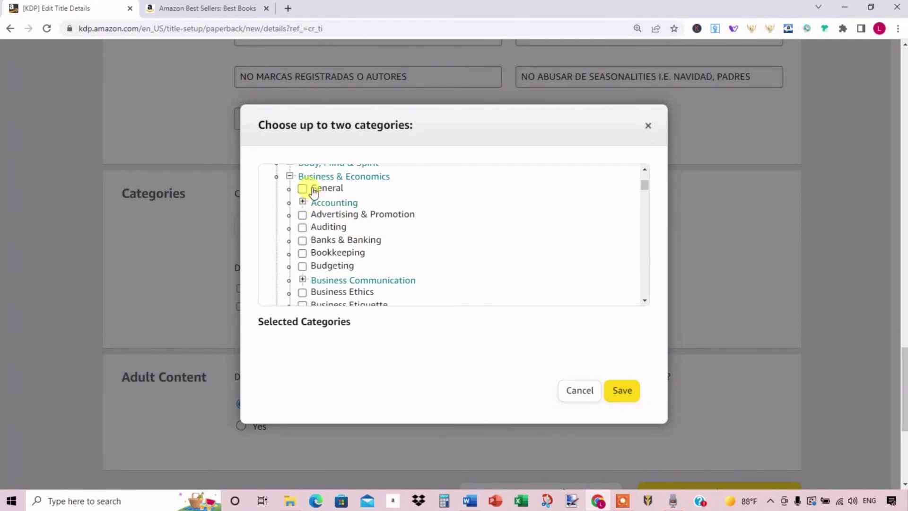
scroll(436, 213, down, 10)
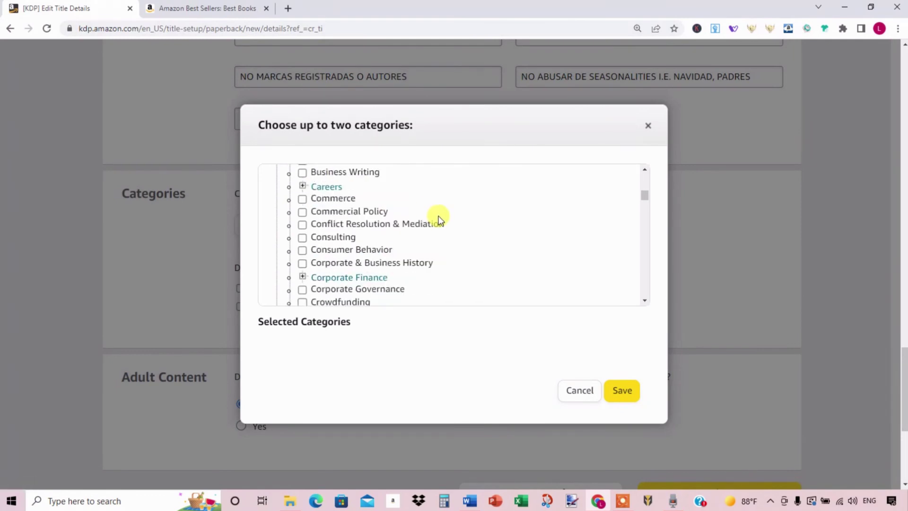
scroll(439, 218, down, 10)
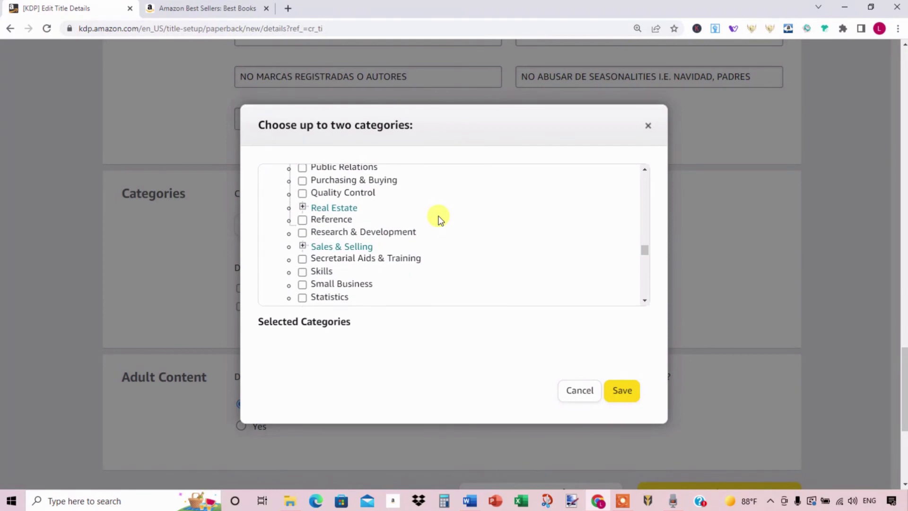
scroll(439, 219, down, 5)
scroll(439, 218, up, 5)
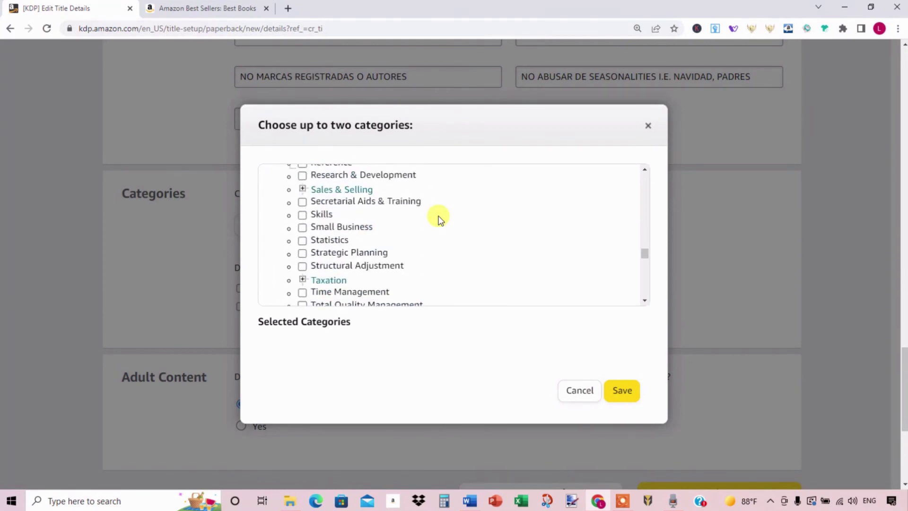
scroll(440, 219, up, 4)
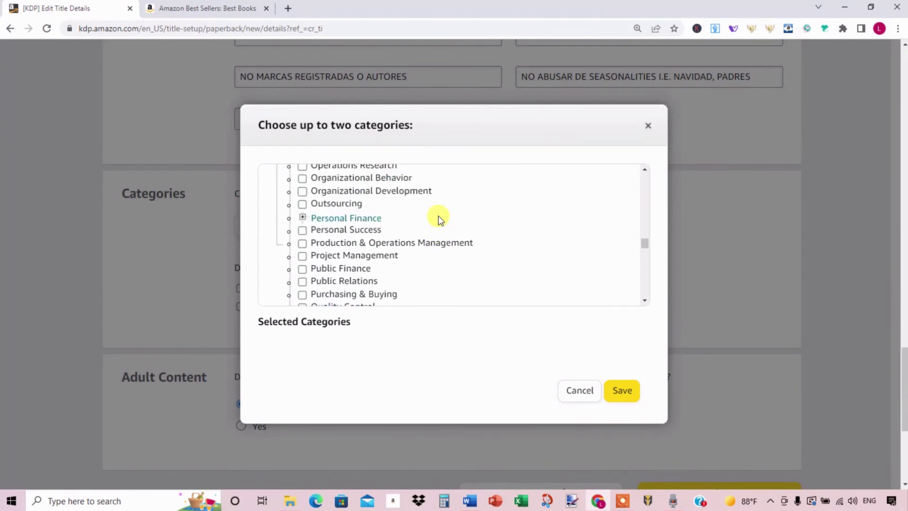
scroll(437, 219, up, 2)
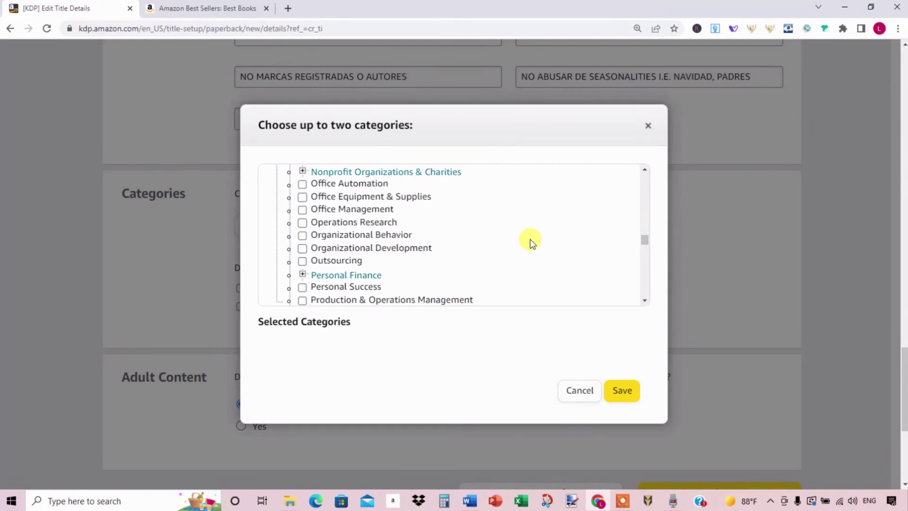
scroll(530, 241, up, 10)
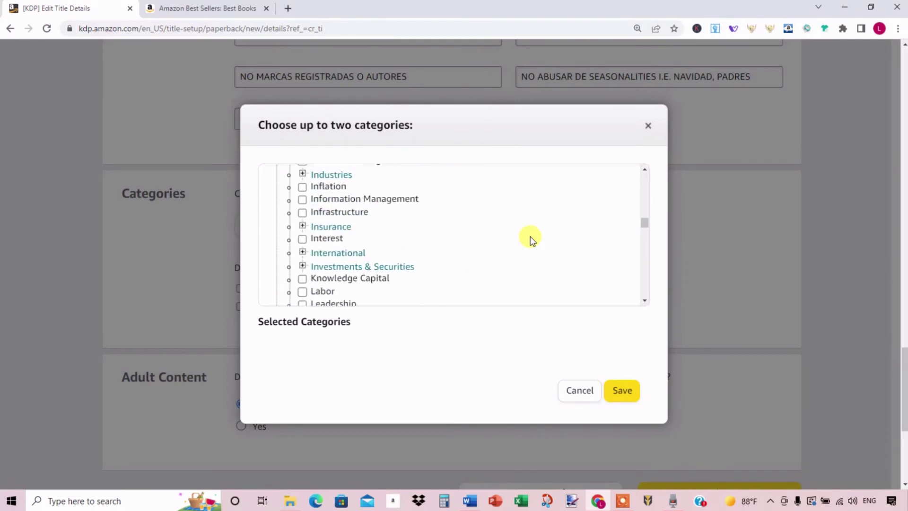
scroll(530, 235, up, 10)
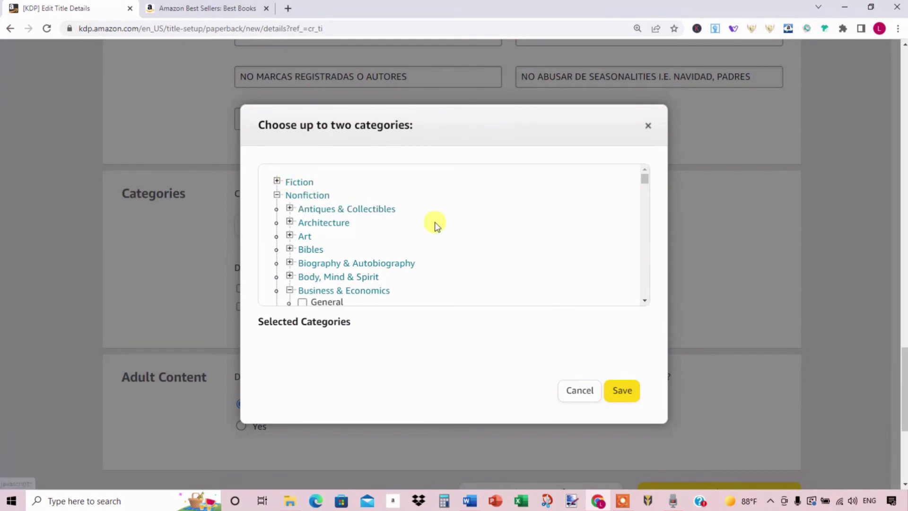
- Set the book's category to Nonfiction > Business & Economics > Office Equipment & Supplies, trying out its removal before saving
scroll(434, 225, down, 4)
scroll(434, 225, down, 3)
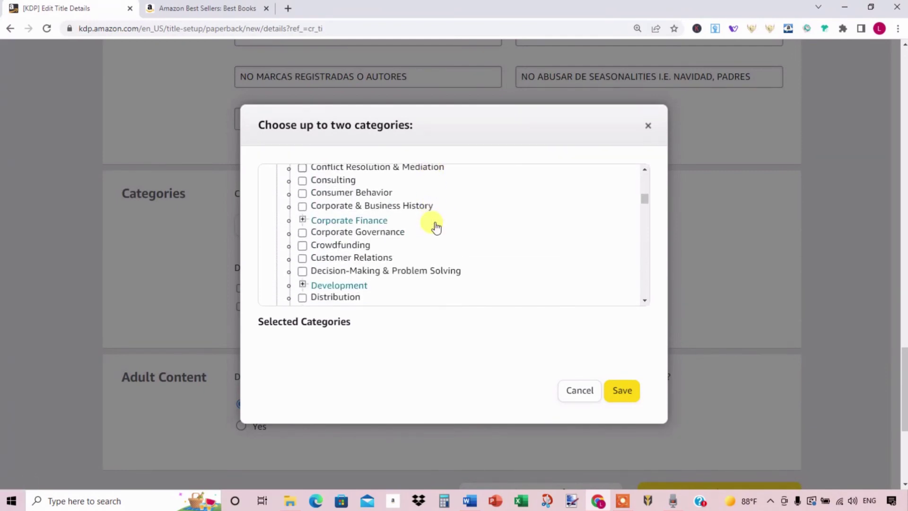
scroll(484, 236, up, 3)
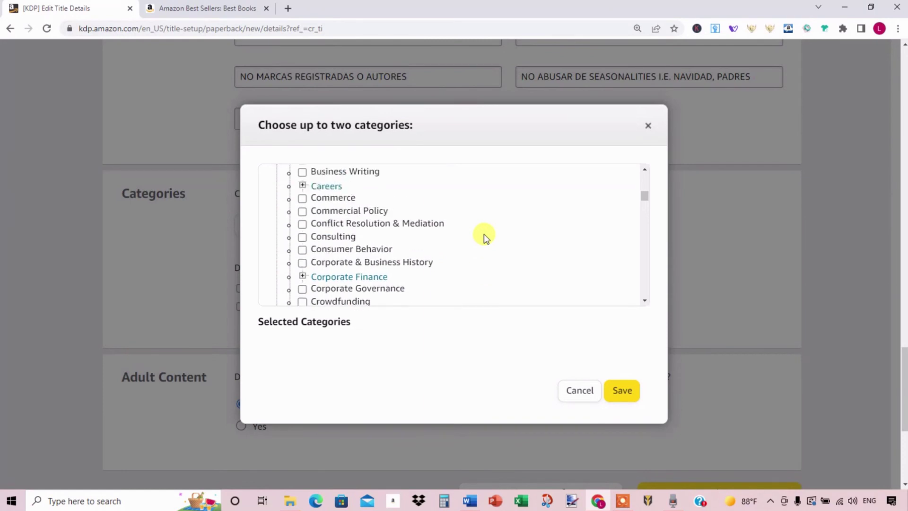
scroll(464, 223, up, 5)
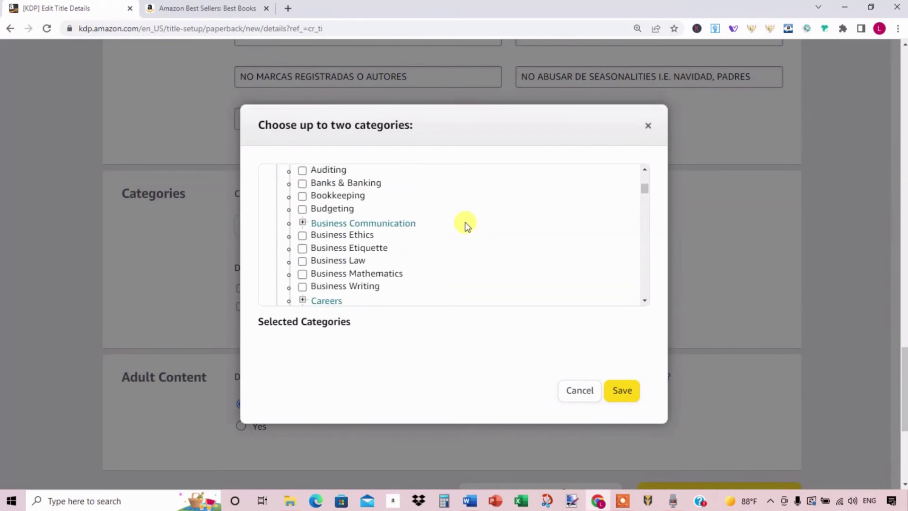
scroll(465, 222, down, 10)
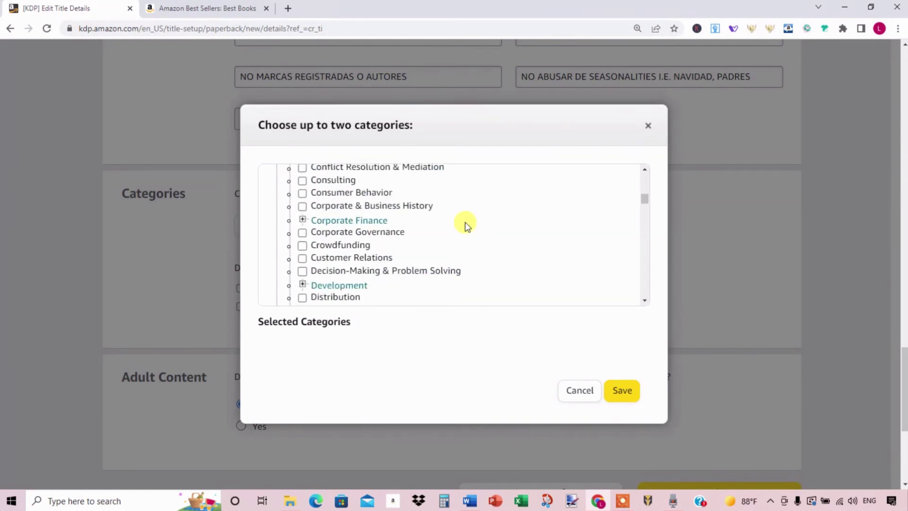
scroll(465, 223, down, 10)
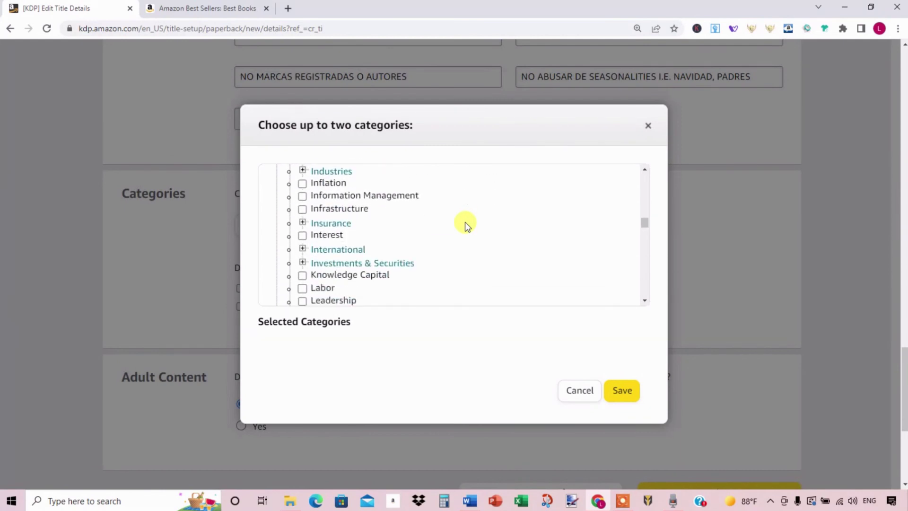
scroll(465, 226, down, 1)
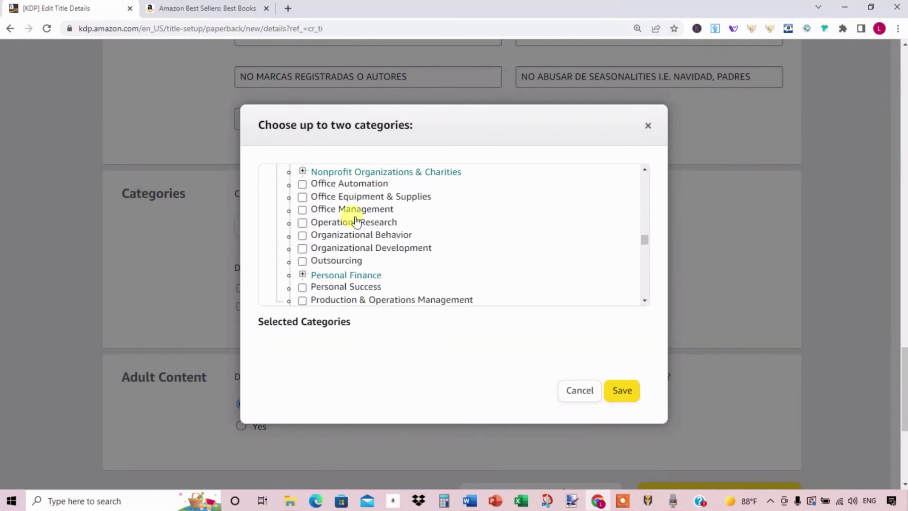
click(302, 197)
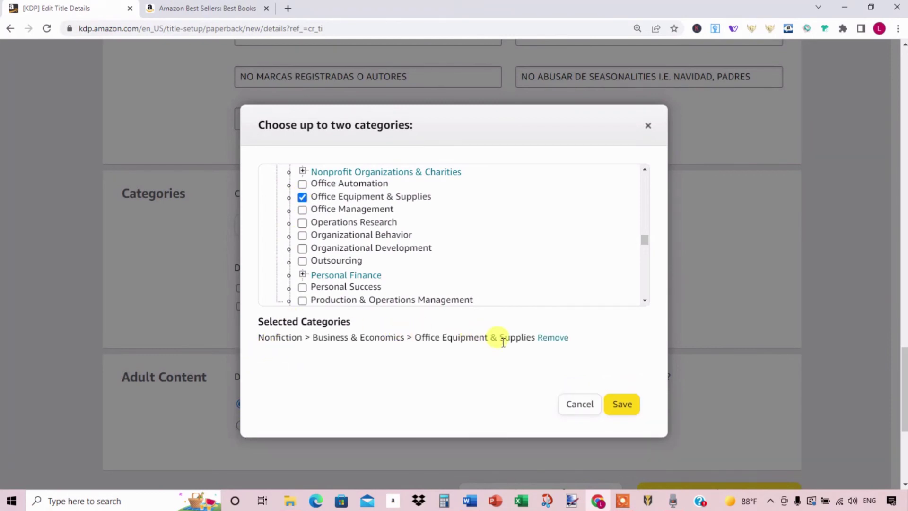
click(561, 339)
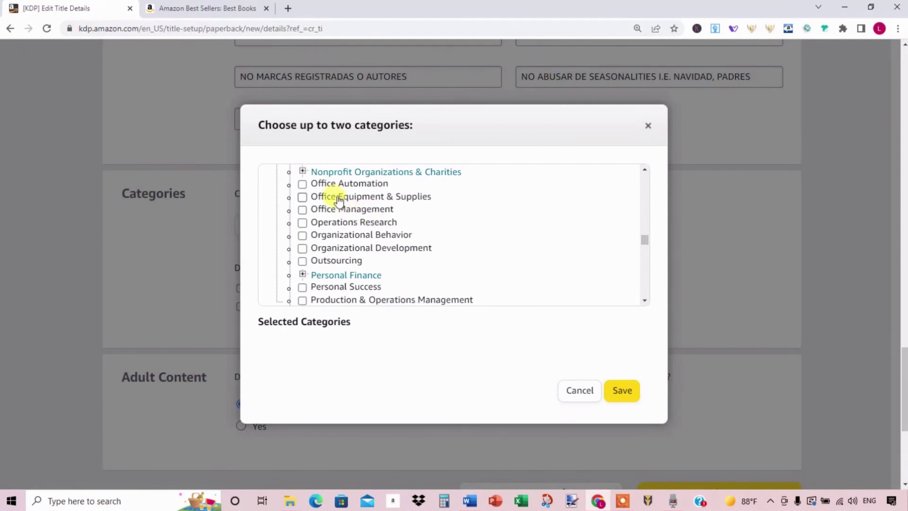
click(301, 197)
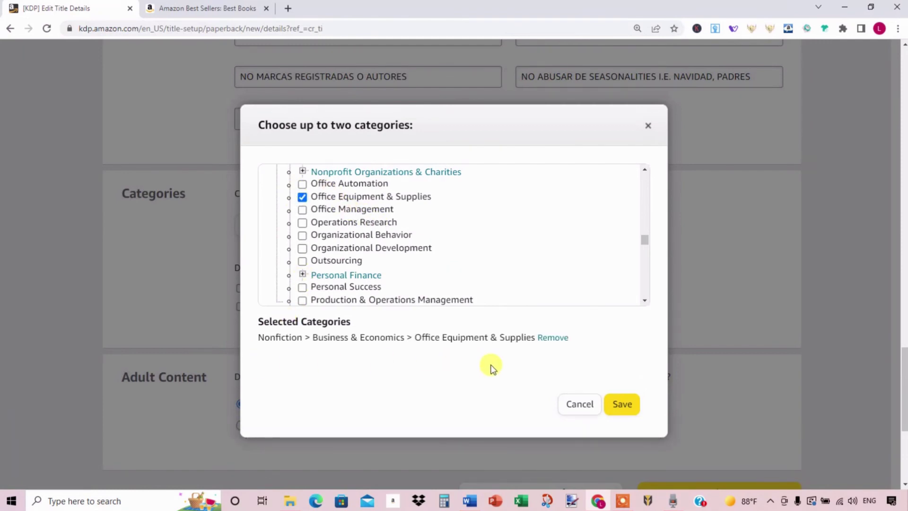
click(627, 412)
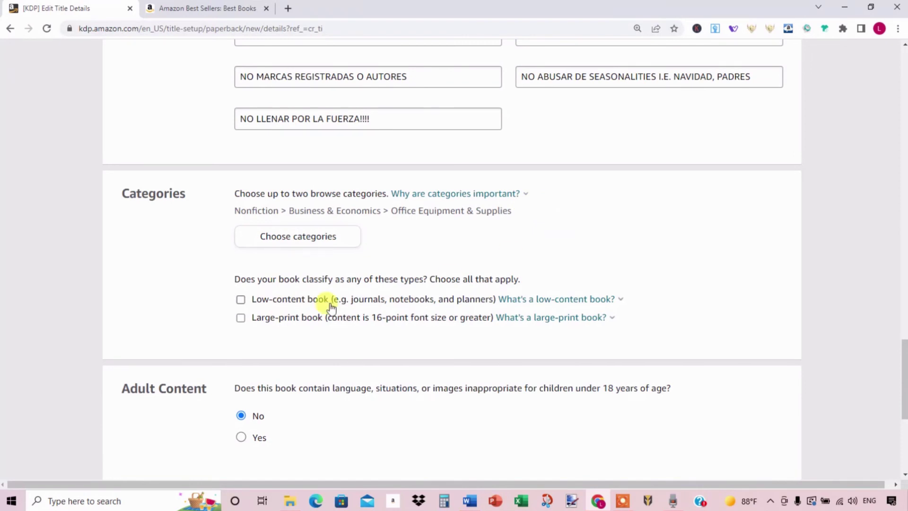
- Classify the paperback as a low-content book and consult the explanation of large-print books
click(241, 302)
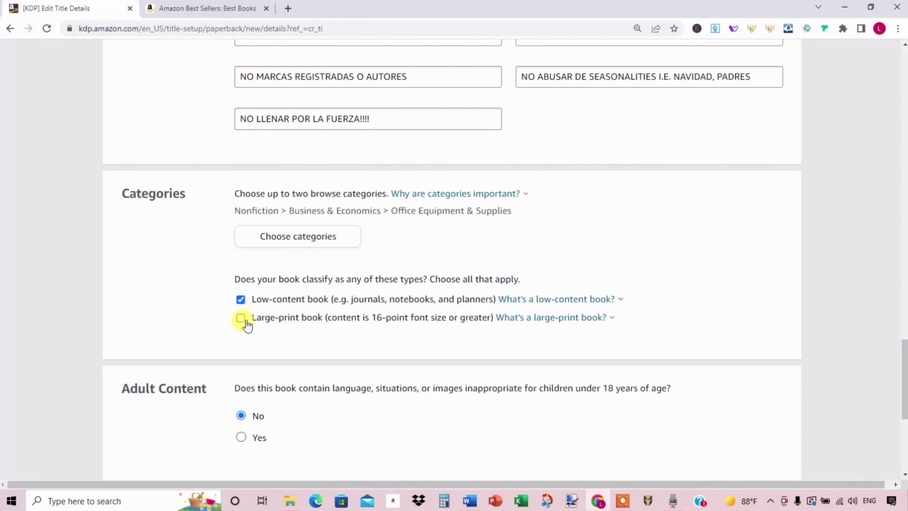
click(541, 318)
click(389, 332)
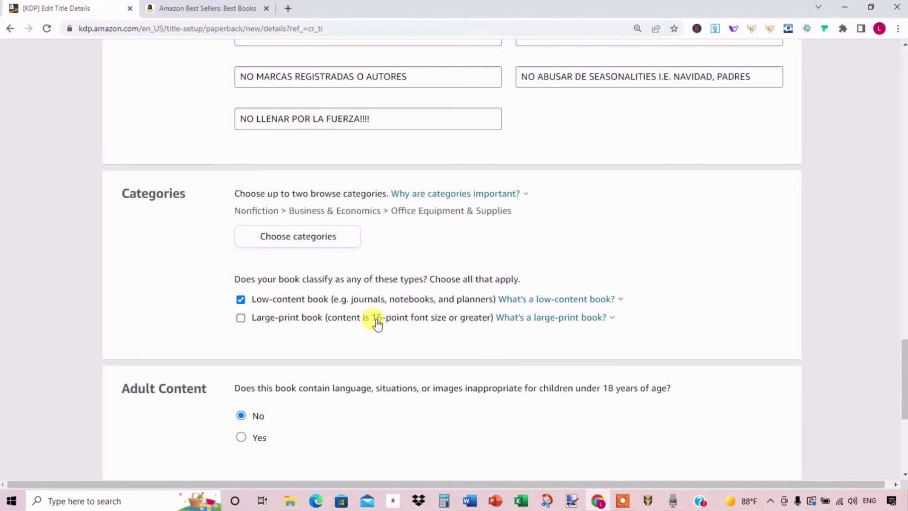
- Try classifying the paperback as a large-print book and remove that classification again
mouse_move(503, 316)
click(242, 317)
scroll(417, 327, down, 1)
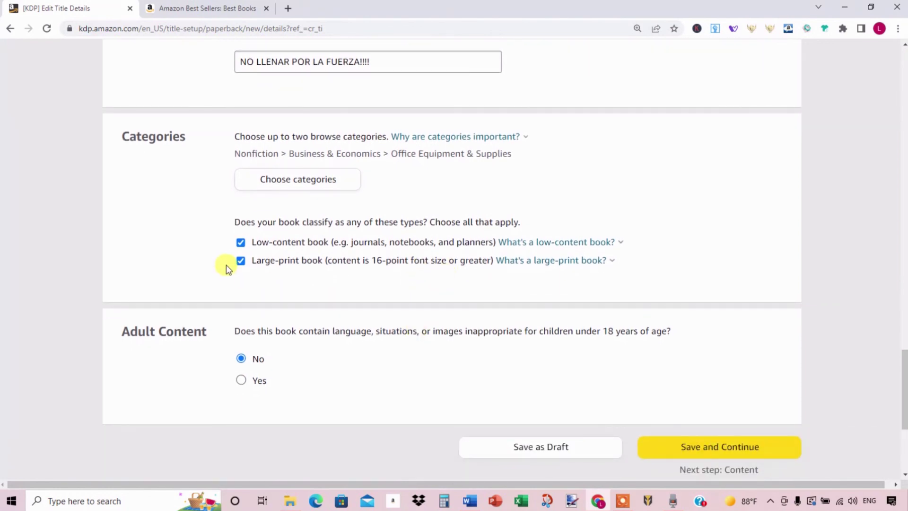
click(238, 265)
- Save the paperback details as a draft and continue to the Paperback Content stage
scroll(468, 249, down, 3)
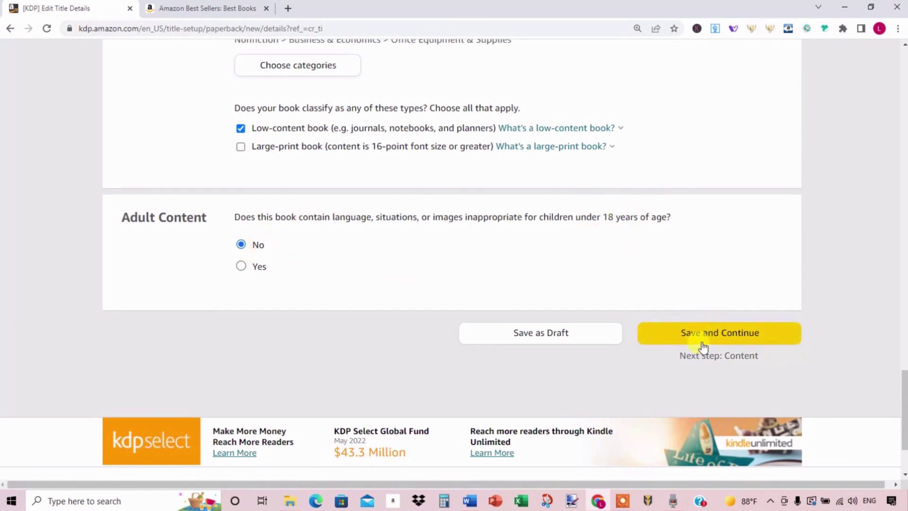
scroll(611, 234, up, 15)
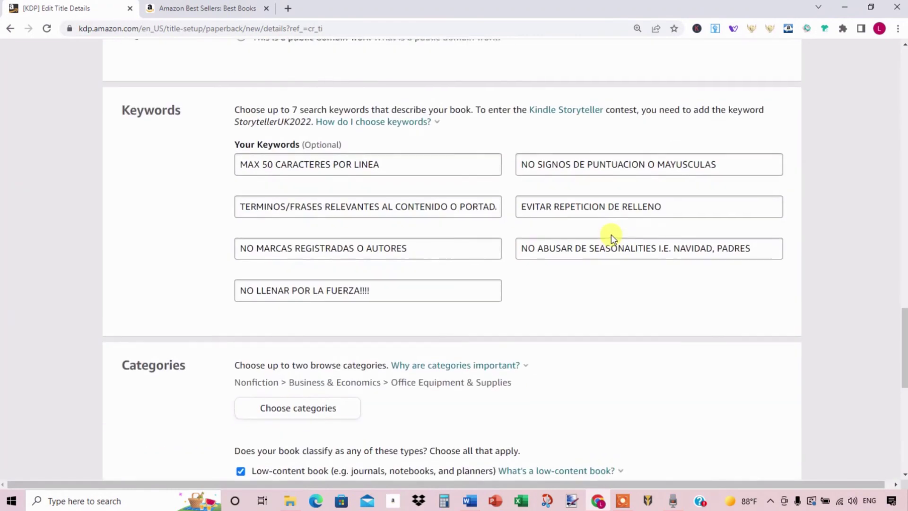
scroll(611, 234, up, 20)
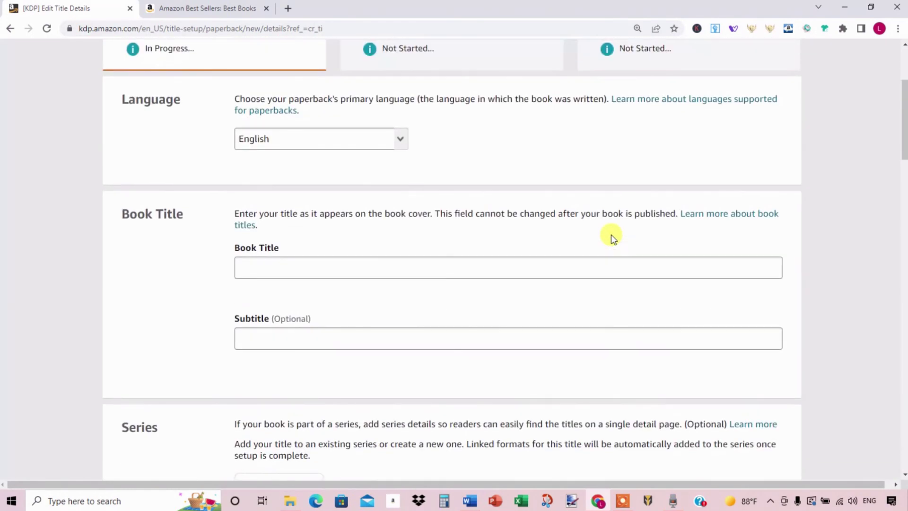
scroll(611, 234, down, 5)
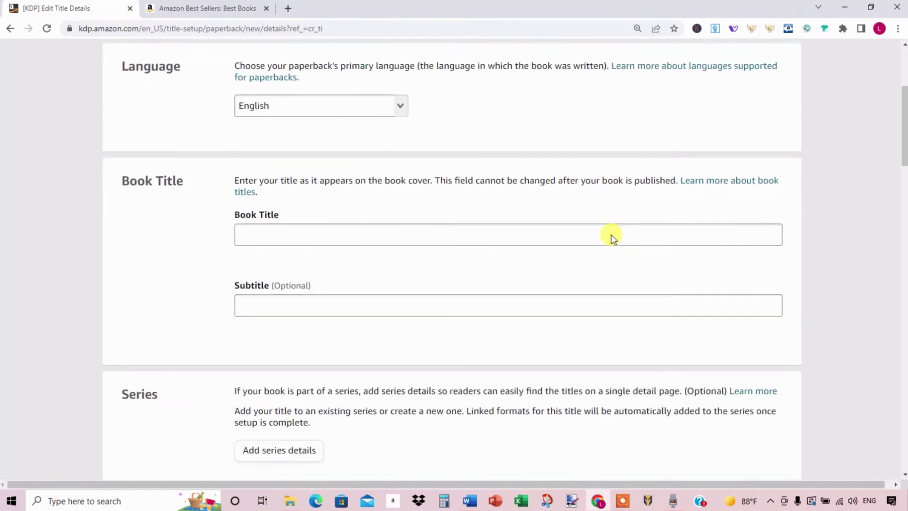
scroll(611, 234, down, 20)
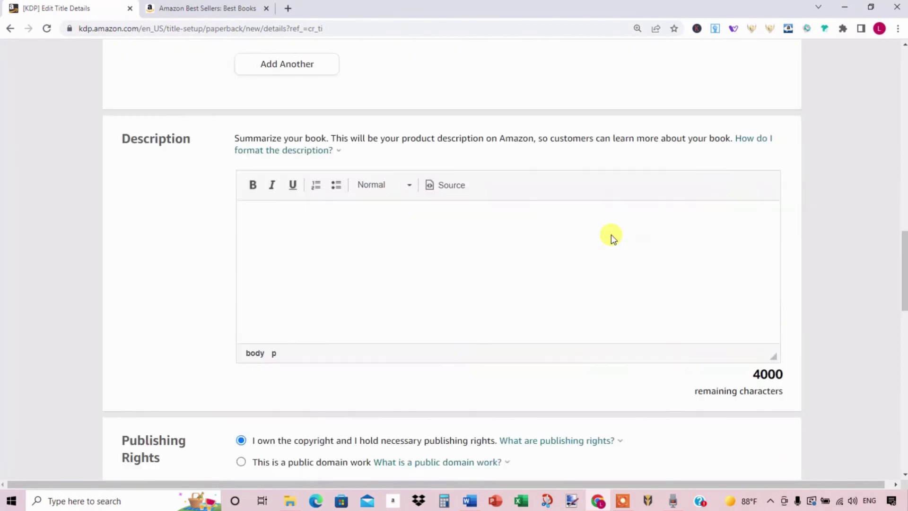
scroll(612, 235, down, 13)
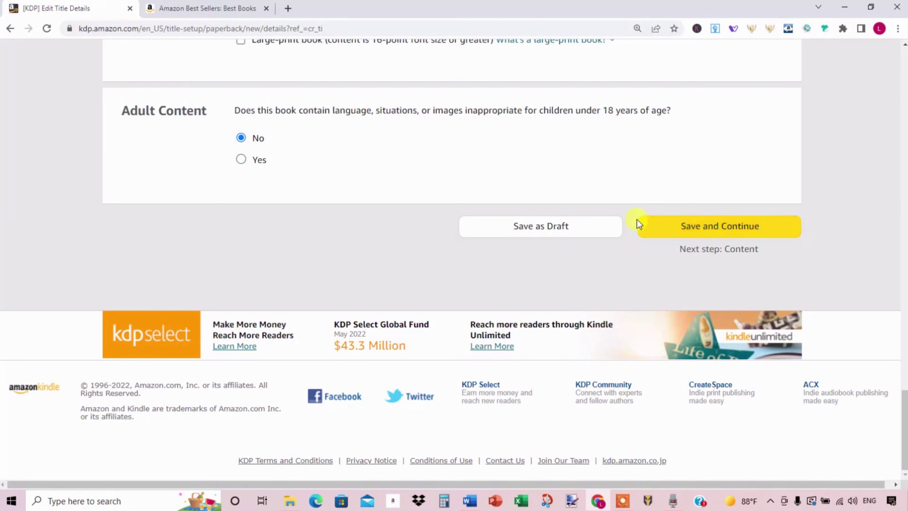
scroll(659, 166, up, 2)
scroll(659, 165, up, 1)
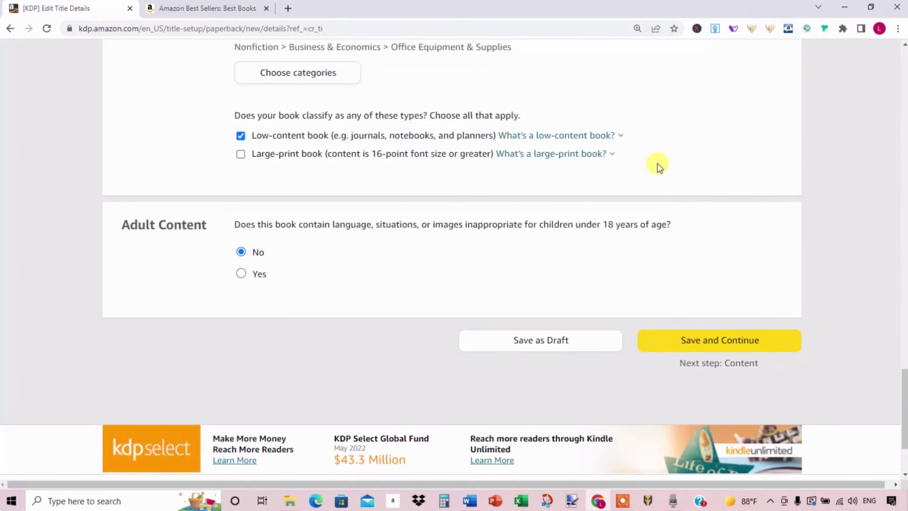
click(542, 343)
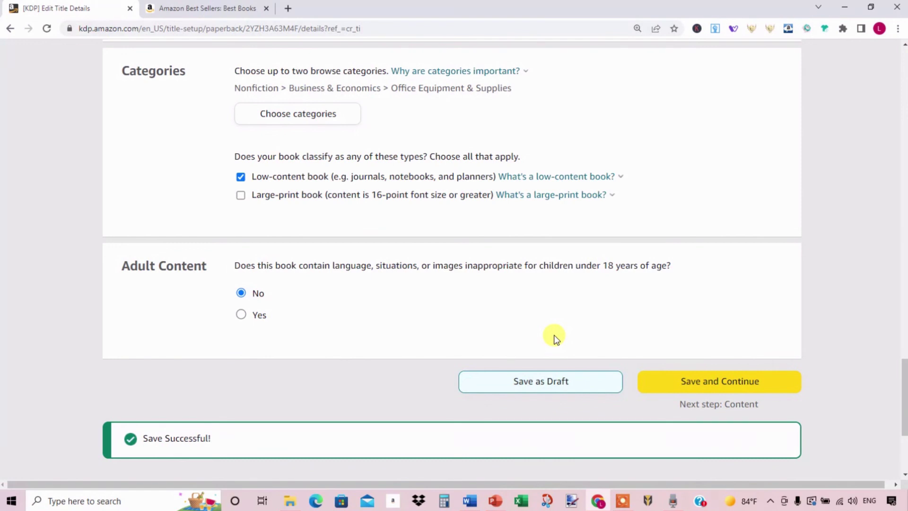
click(663, 386)
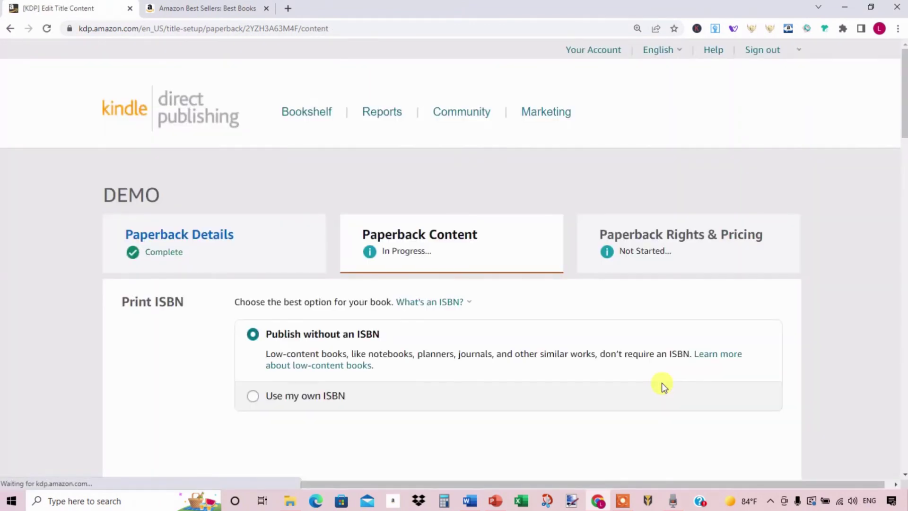
- Look through the Paperback Content sections, from Print ISBN, publication date and print options to the manuscript and book cover
scroll(487, 245, down, 2)
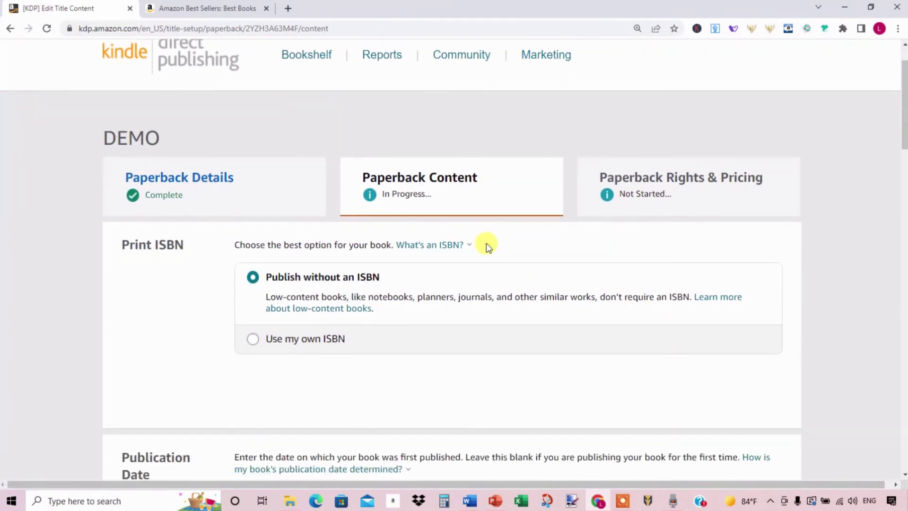
scroll(488, 245, down, 4)
scroll(487, 245, down, 2)
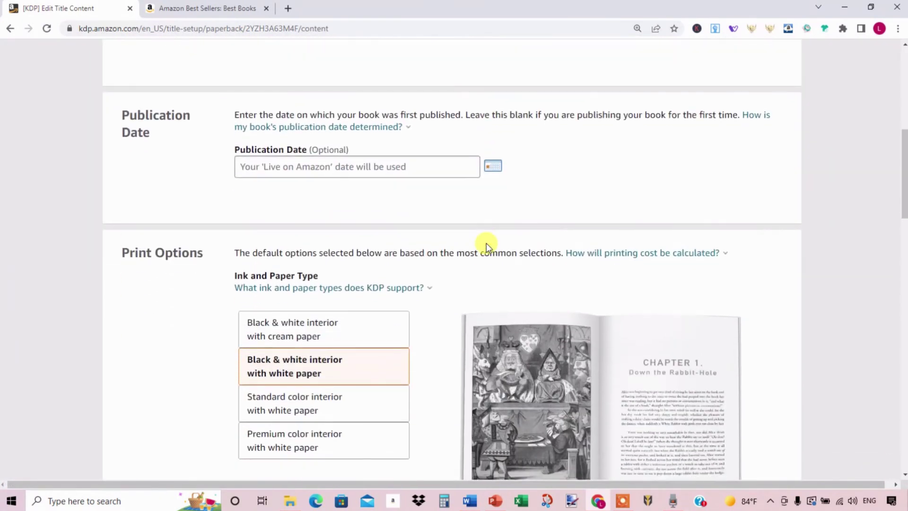
scroll(487, 245, down, 10)
scroll(489, 246, down, 15)
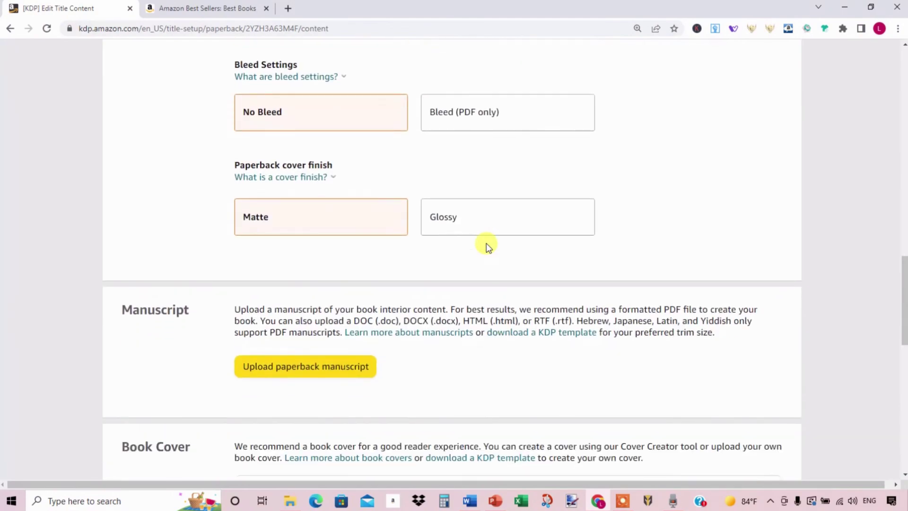